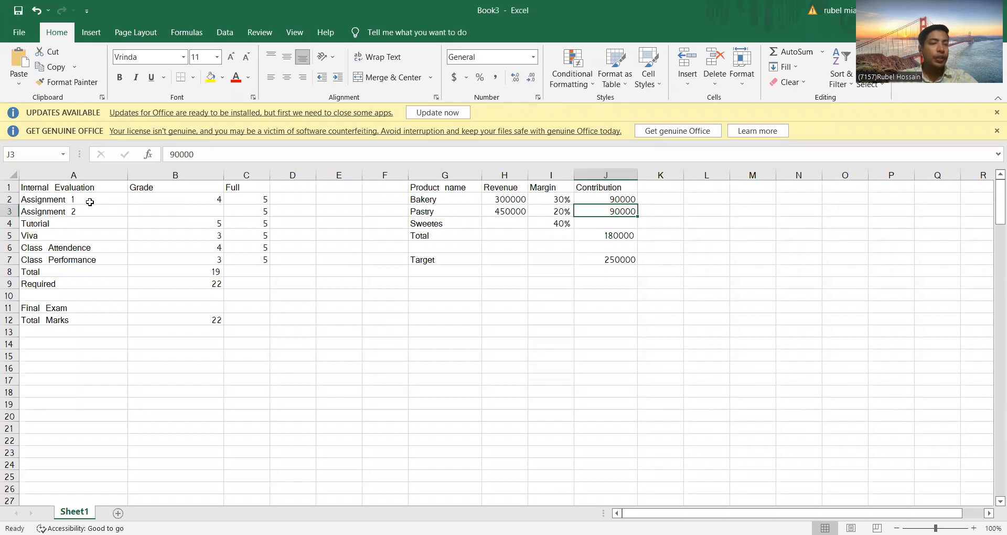
Step: Examine the internal evaluation table's grades and full marks for each item, from Assignment 1 to Class Performance
{"action": "left_click", "coordinate": [91, 203]}
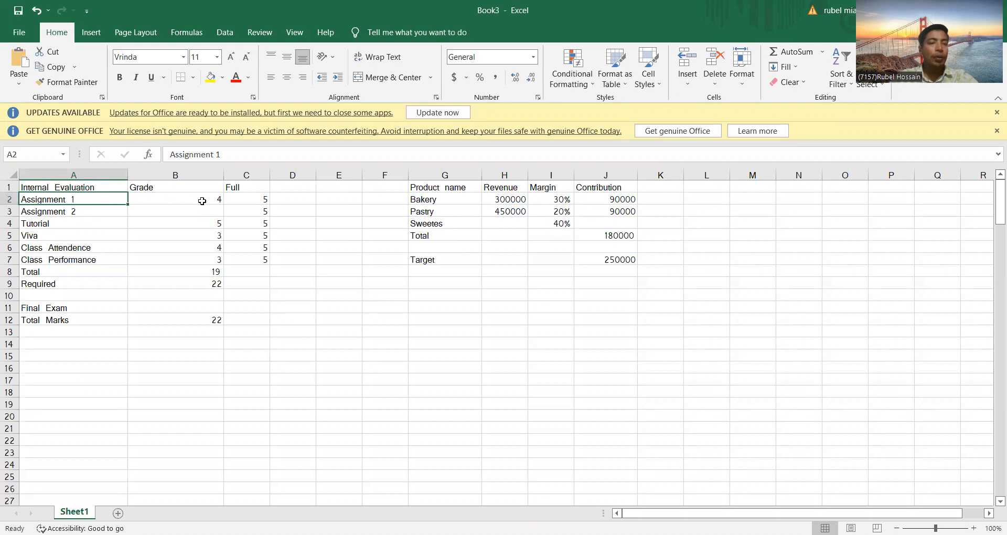
{"action": "left_click", "coordinate": [243, 197]}
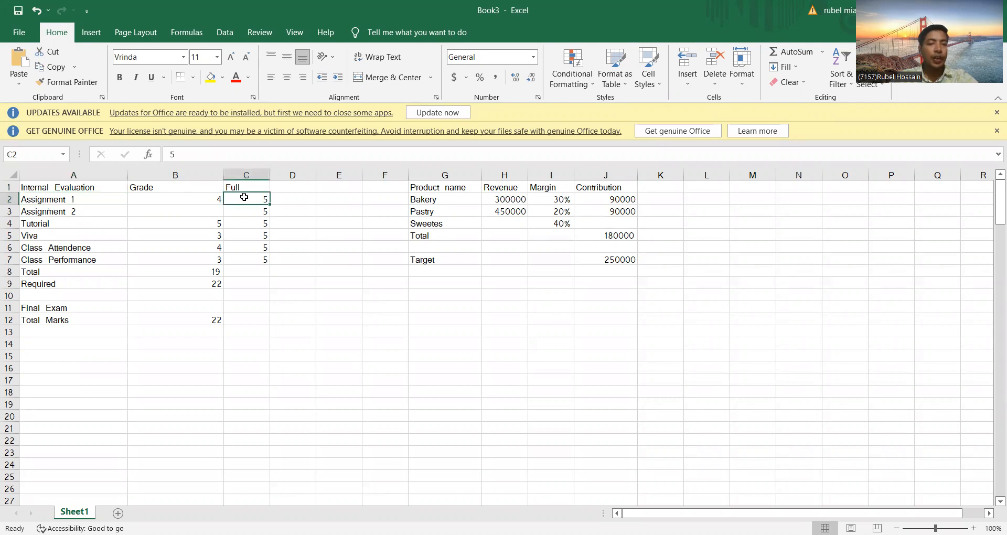
{"action": "left_click", "coordinate": [92, 215]}
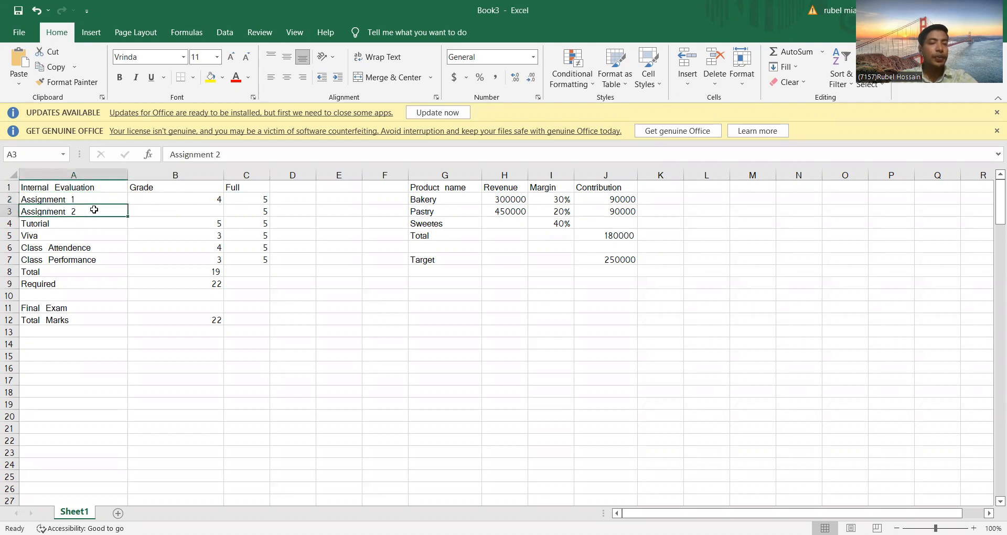
{"action": "left_click", "coordinate": [171, 209]}
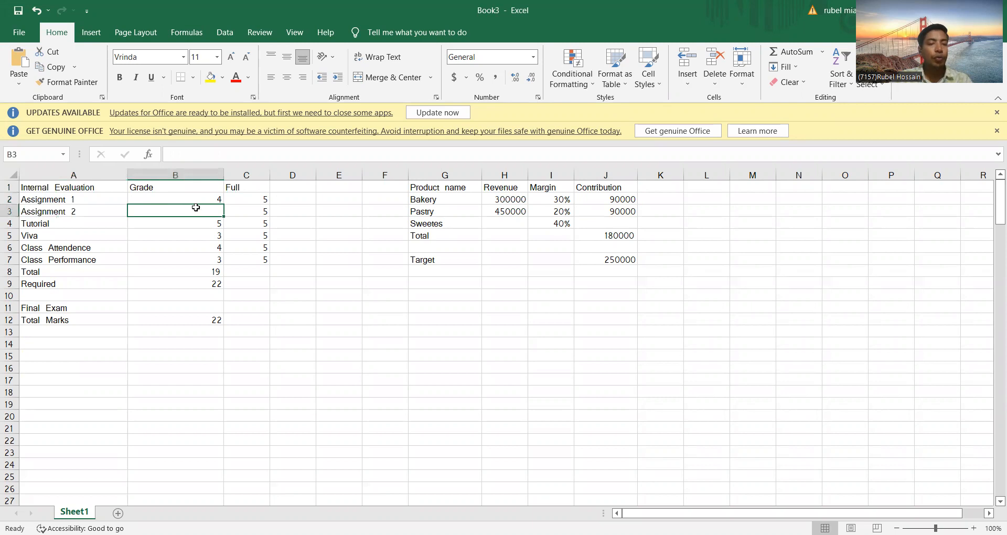
{"action": "left_click", "coordinate": [243, 210]}
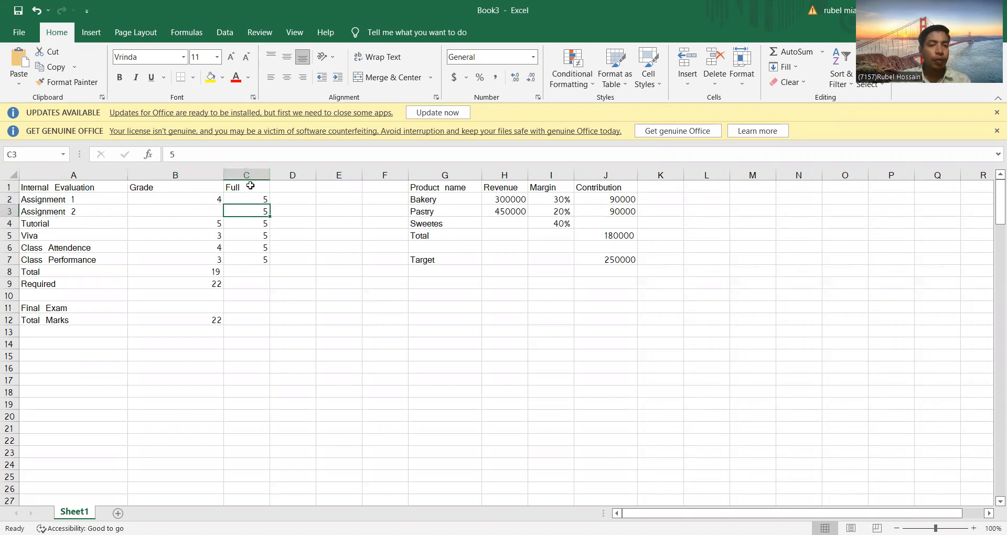
{"action": "left_click_drag", "start_coordinate": [252, 194], "coordinate": [254, 272]}
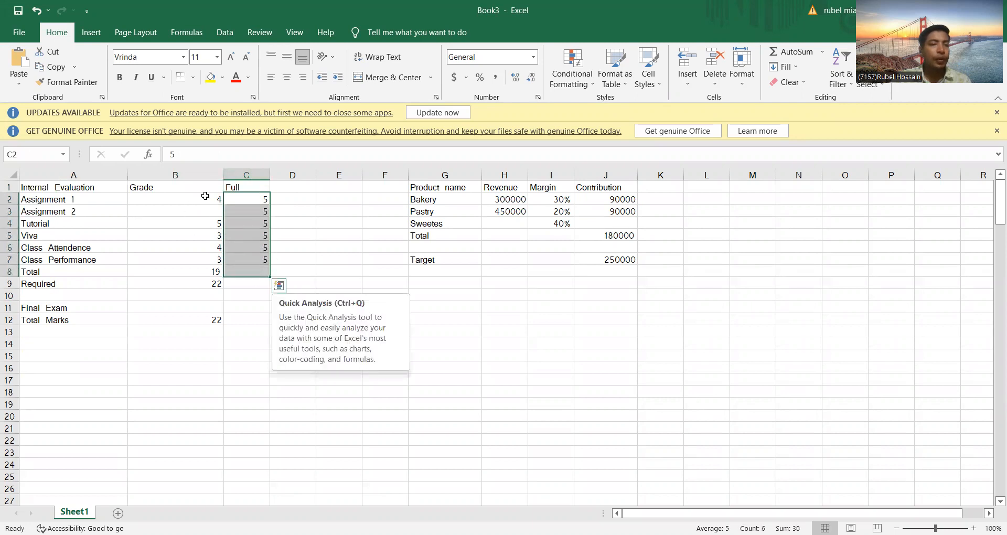
{"action": "left_click_drag", "start_coordinate": [205, 197], "coordinate": [207, 260]}
{"action": "left_click", "coordinate": [245, 202]}
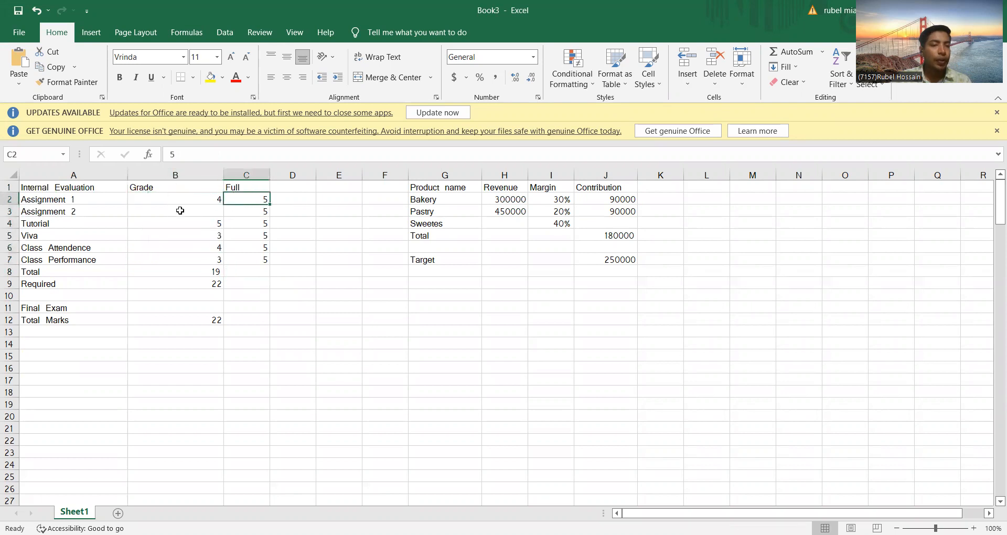
{"action": "left_click", "coordinate": [195, 223]}
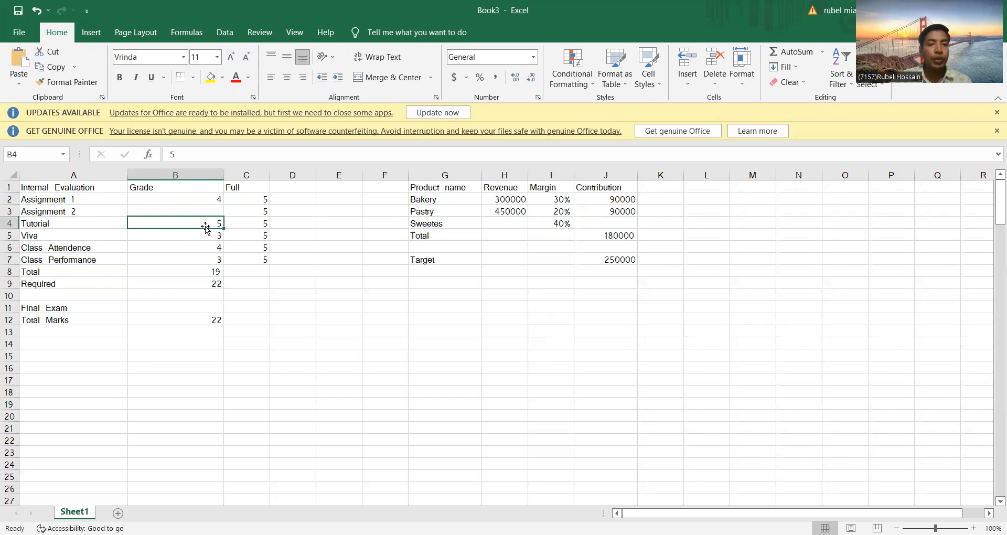
{"action": "left_click", "coordinate": [199, 236]}
{"action": "left_click", "coordinate": [198, 247]}
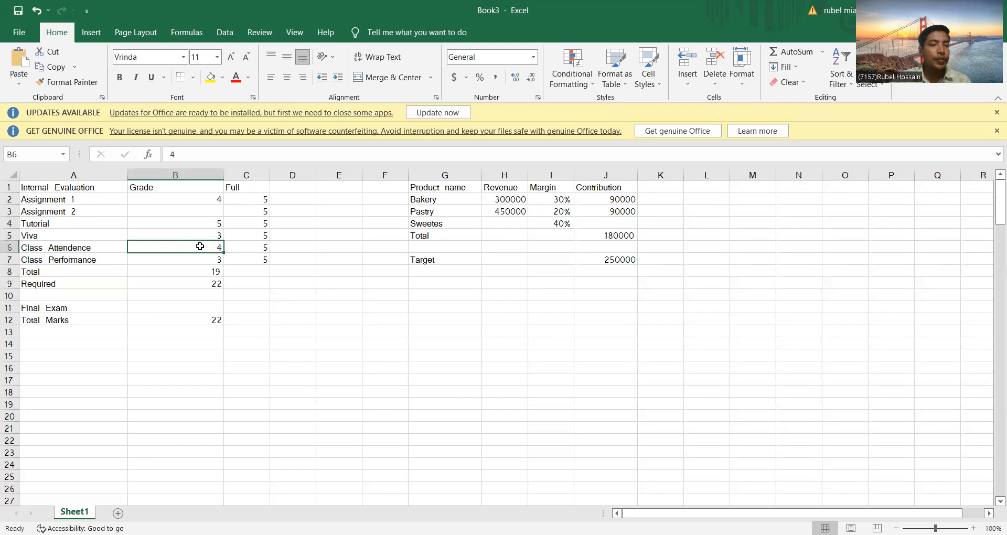
{"action": "left_click", "coordinate": [109, 264]}
{"action": "left_click", "coordinate": [172, 259]}
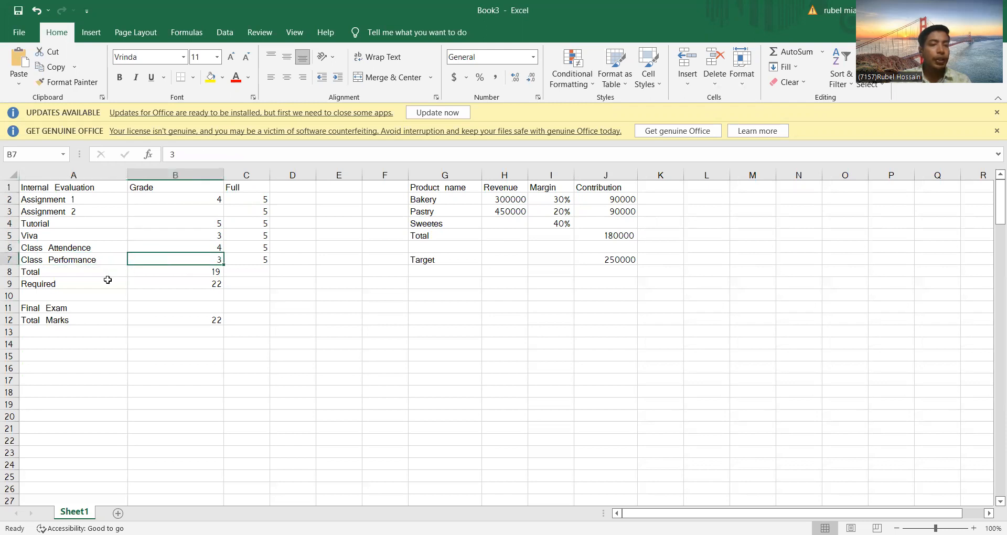
Step: Re-enter the Total grade in B8 as a SUM of the grades in B2:B7
{"action": "left_click", "coordinate": [184, 267]}
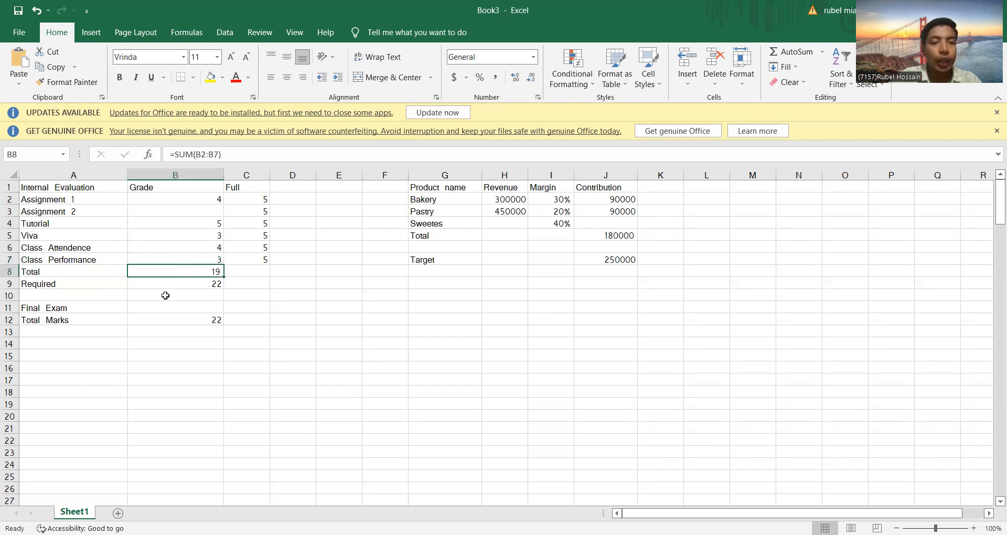
{"action": "key", "text": "BackSpace"}
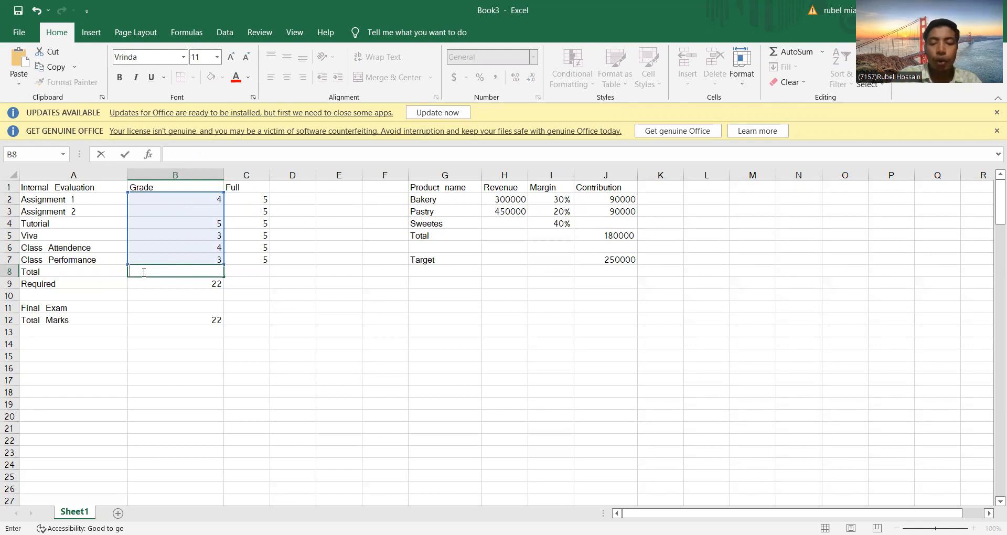
{"action": "type", "text": "="}
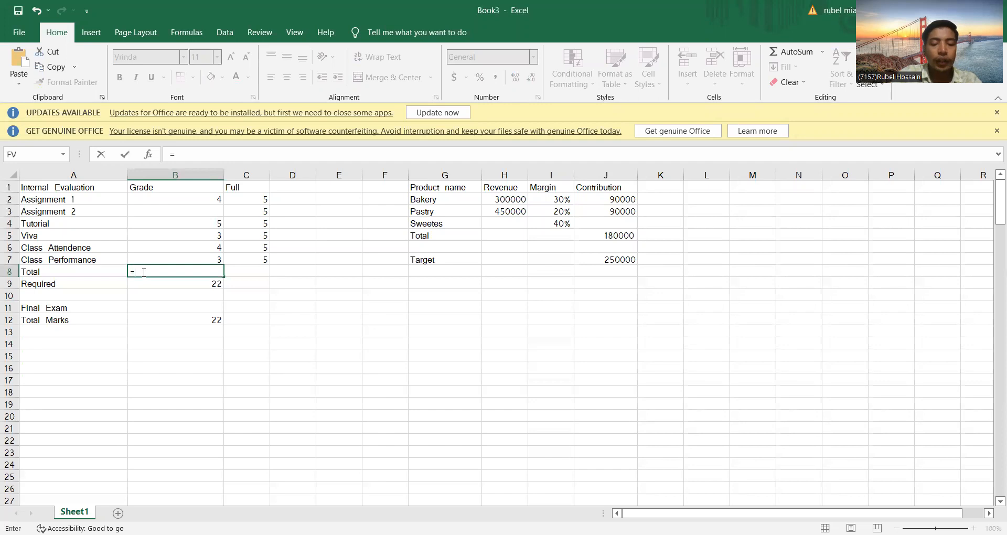
{"action": "type", "text": "su"}
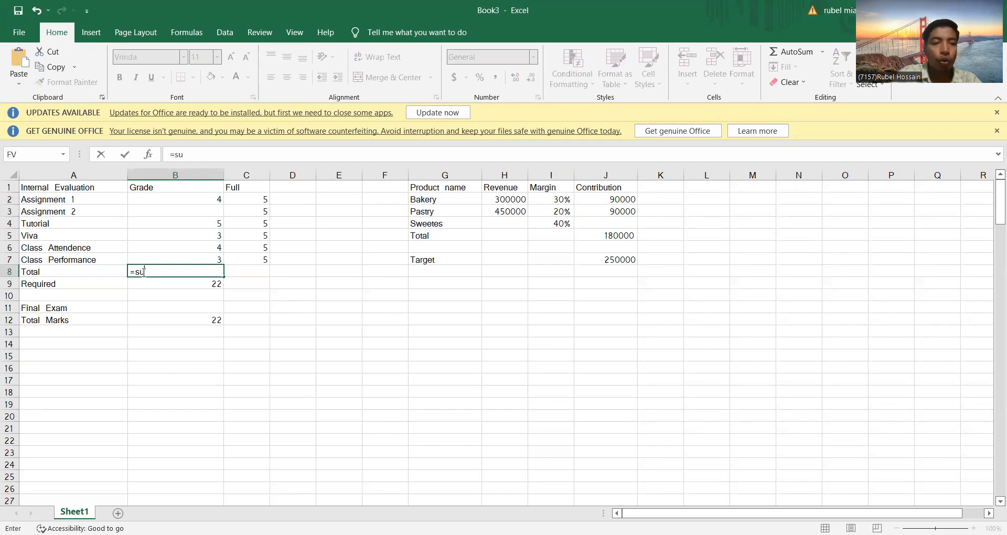
{"action": "type", "text": "m"}
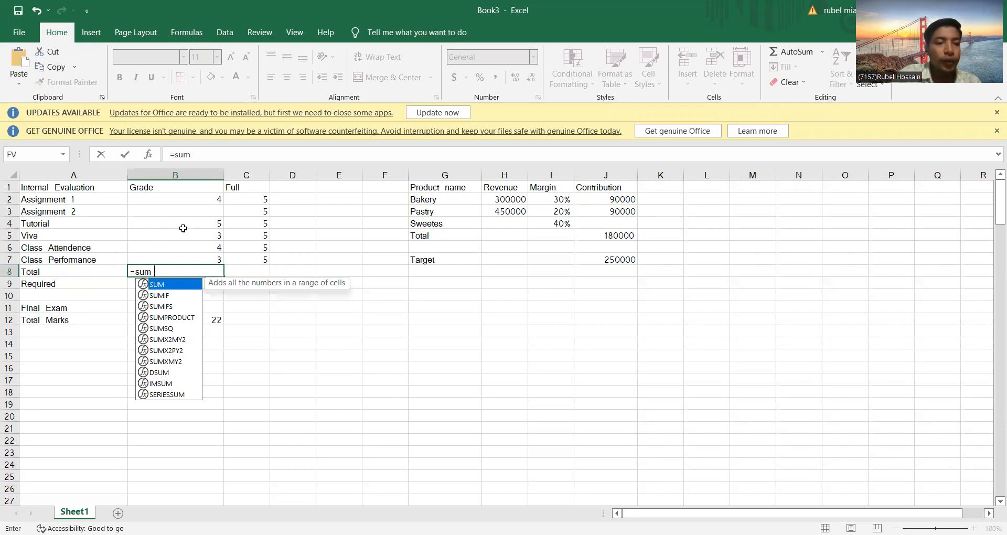
{"action": "type", "text": "("}
{"action": "left_click_drag", "start_coordinate": [203, 197], "coordinate": [218, 258]}
{"action": "type", "text": ")"}
{"action": "key", "text": "Return"}
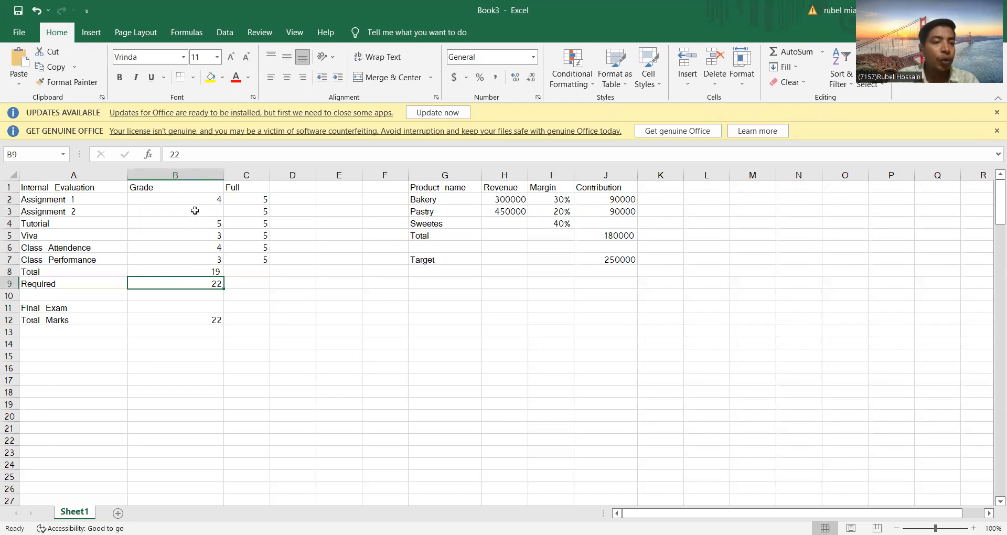
Step: Start a Goal Seek analysis with the Total grade in B8 as the set cell
{"action": "left_click", "coordinate": [211, 212]}
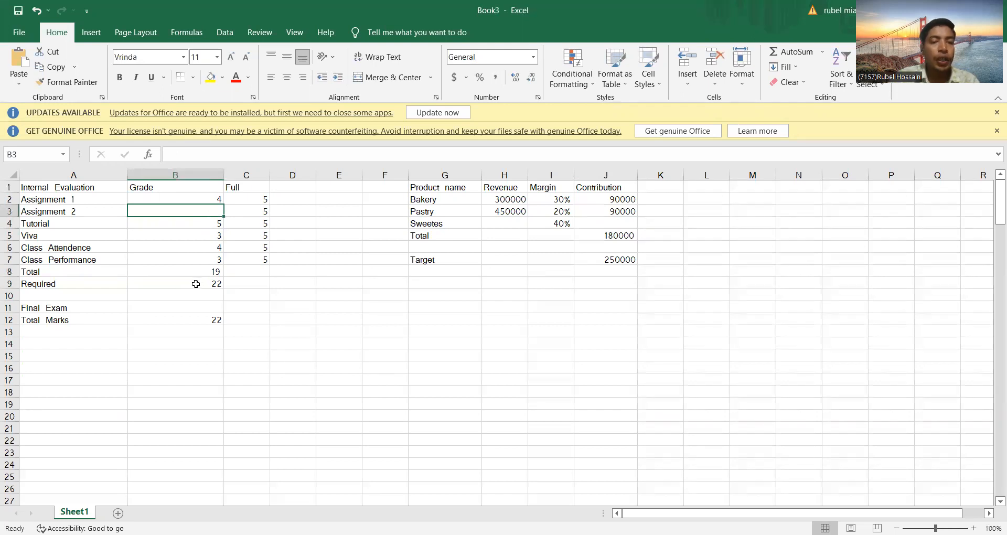
{"action": "left_click", "coordinate": [194, 283]}
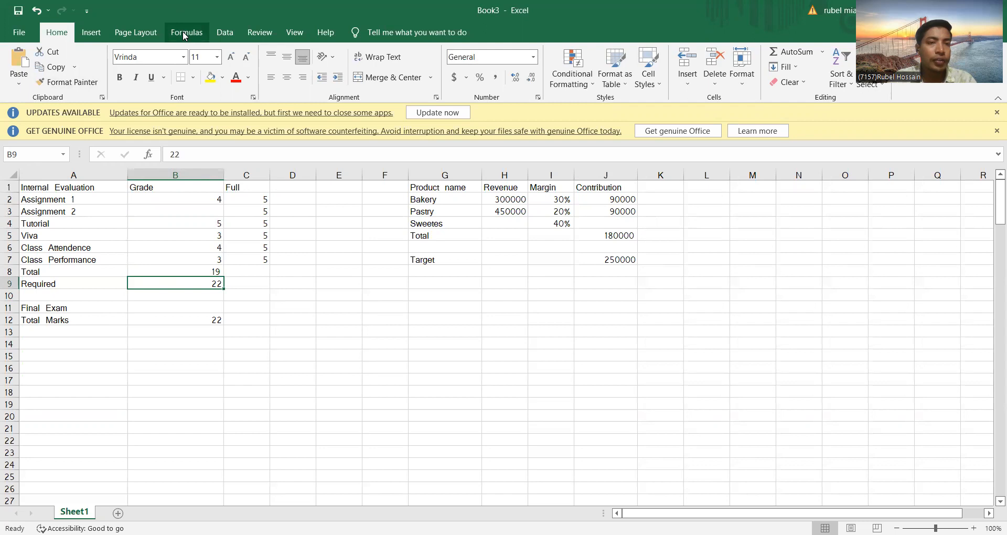
{"action": "left_click", "coordinate": [224, 34]}
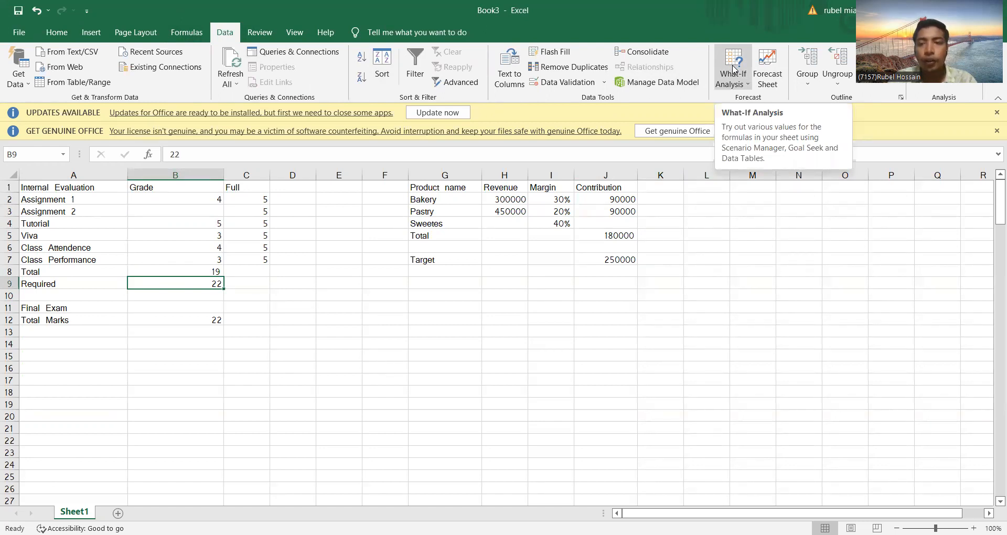
{"action": "left_click", "coordinate": [734, 69]}
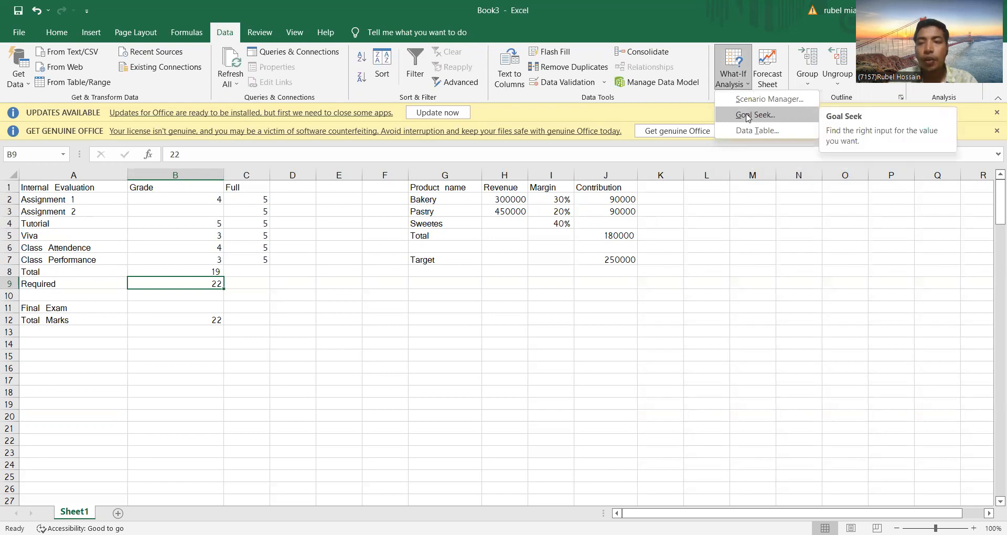
{"action": "left_click", "coordinate": [748, 116]}
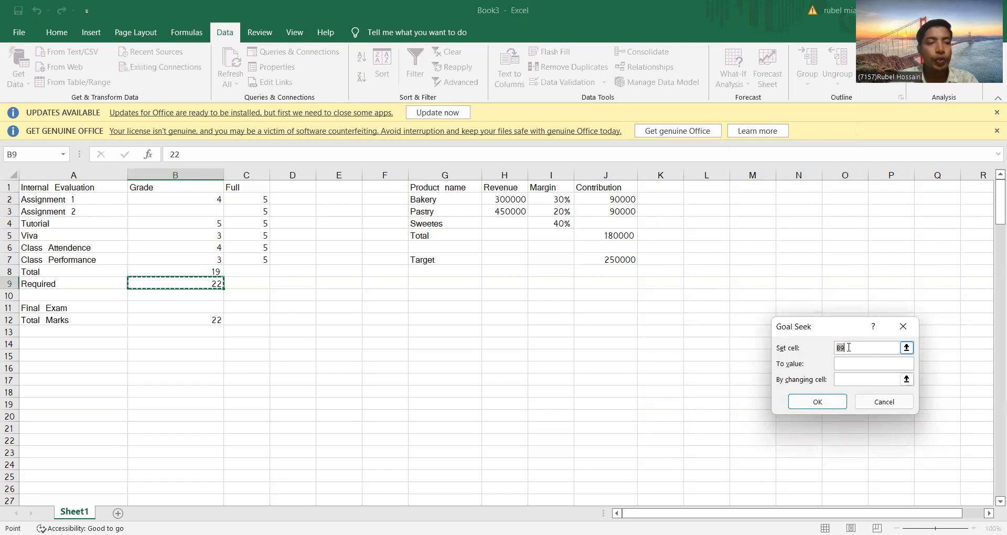
{"action": "key", "text": "BackSpace"}
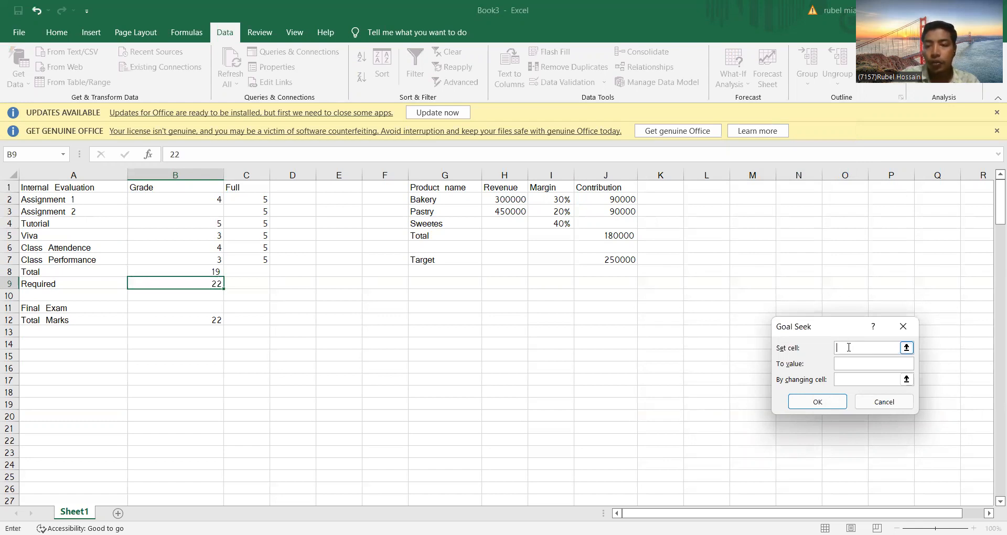
{"action": "left_click", "coordinate": [199, 270]}
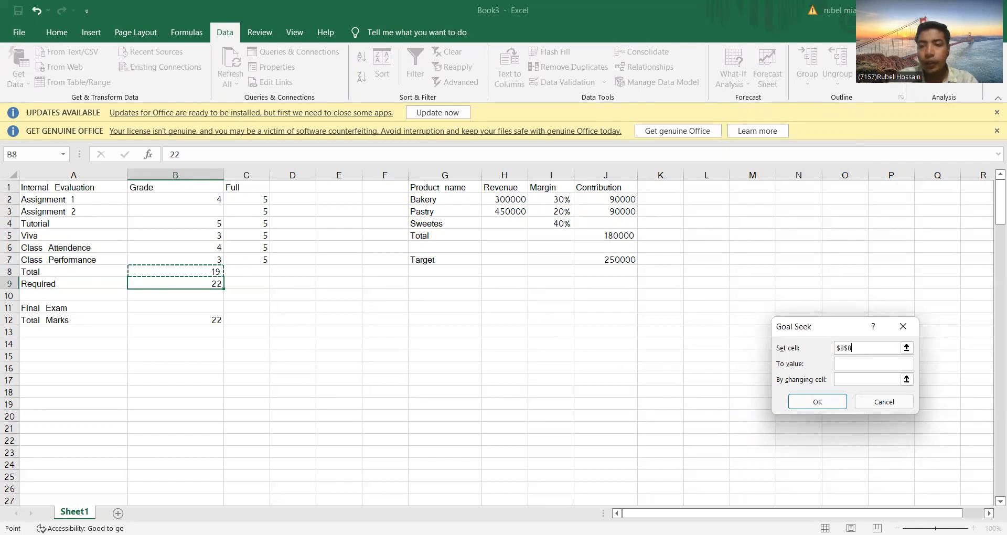
Step: Run Goal Seek to the value 22 by changing the Assignment 2 grade in B3, and keep the solution
{"action": "left_click", "coordinate": [853, 362]}
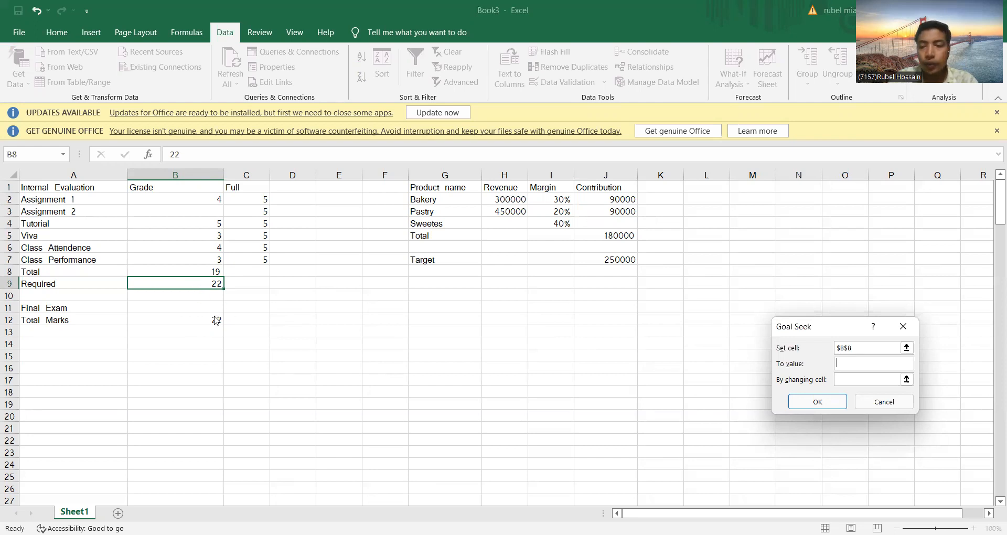
{"action": "type", "text": "22"}
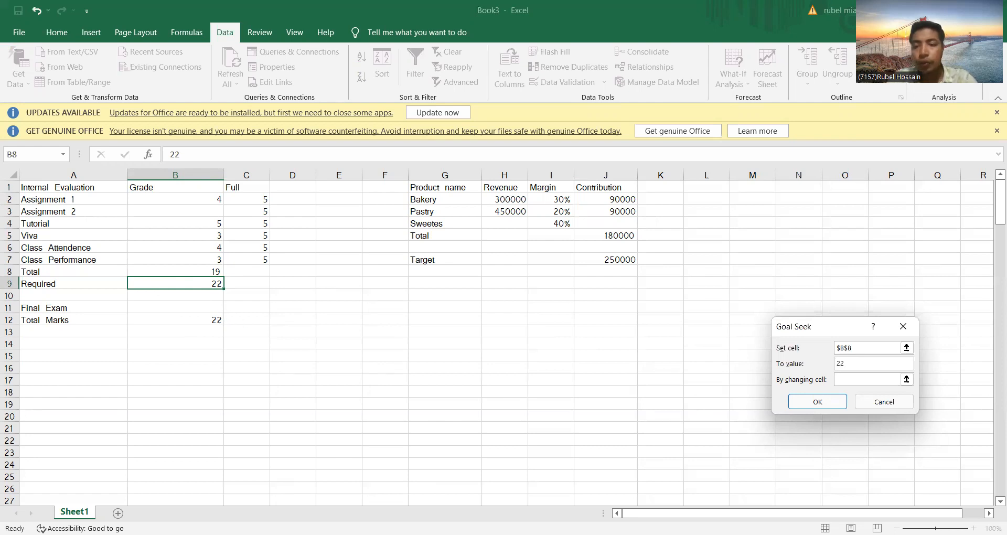
{"action": "left_click", "coordinate": [845, 378]}
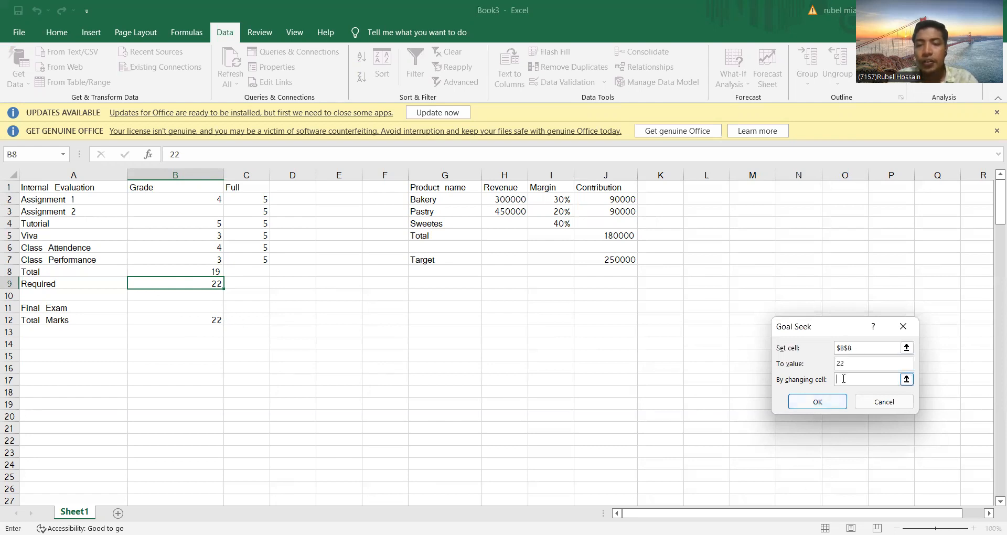
{"action": "left_click", "coordinate": [199, 210]}
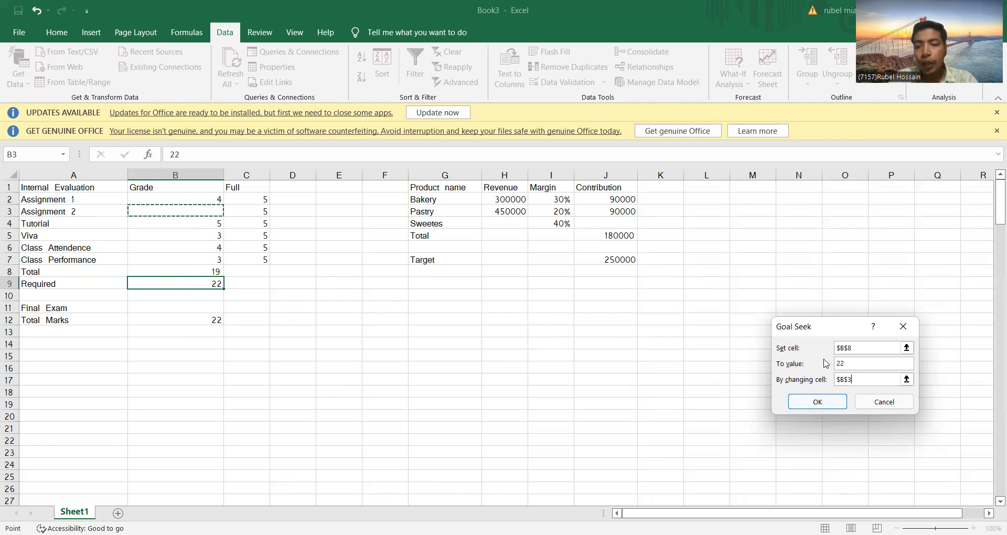
{"action": "left_click", "coordinate": [818, 402]}
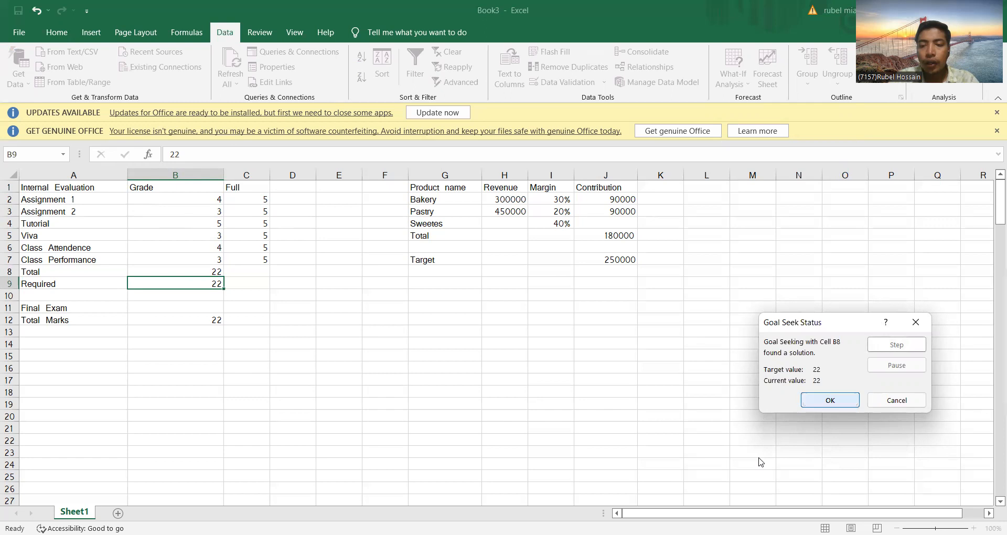
{"action": "key", "text": "Return"}
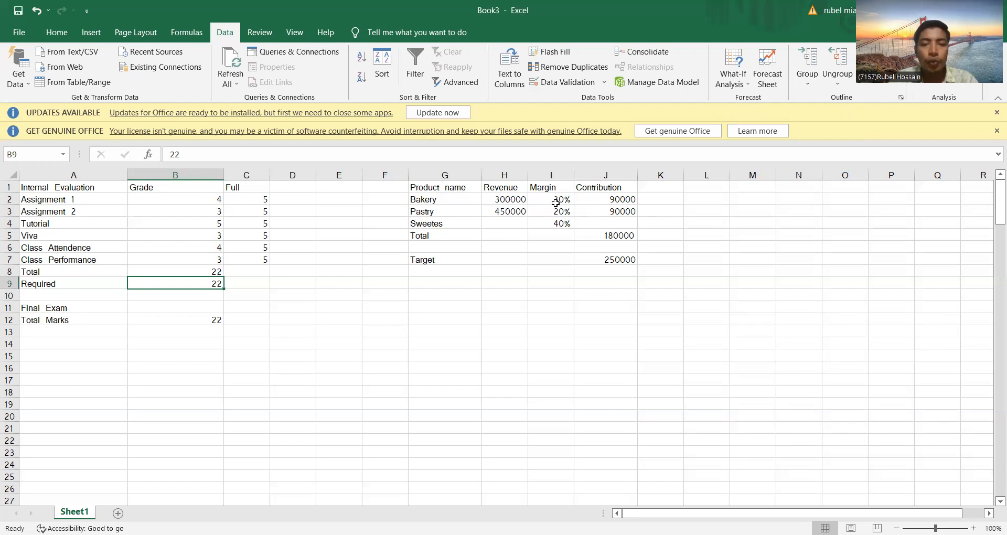
Step: Re-enter the Bakery contribution in J2 as revenue times margin, =H2*I2
{"action": "left_click", "coordinate": [603, 200]}
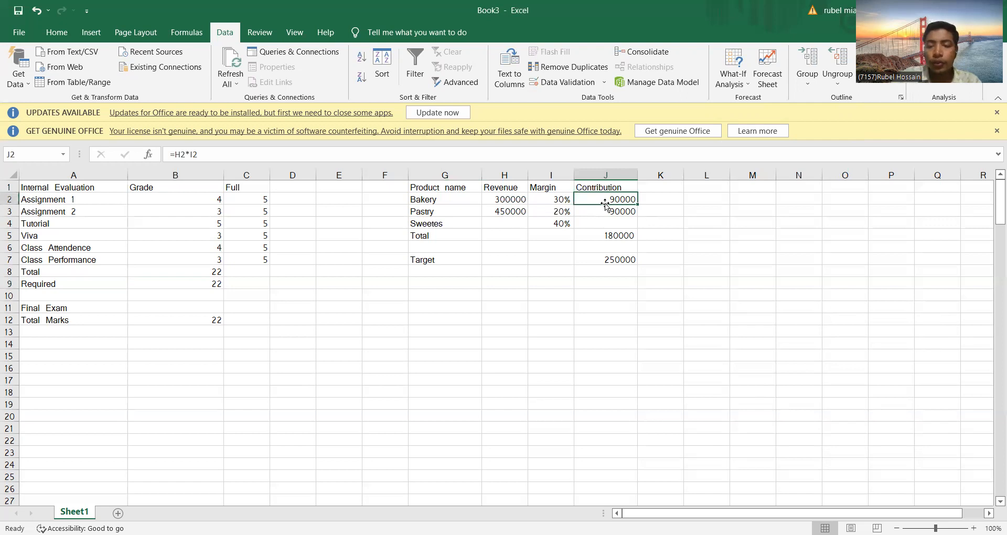
{"action": "double_click", "coordinate": [606, 205]}
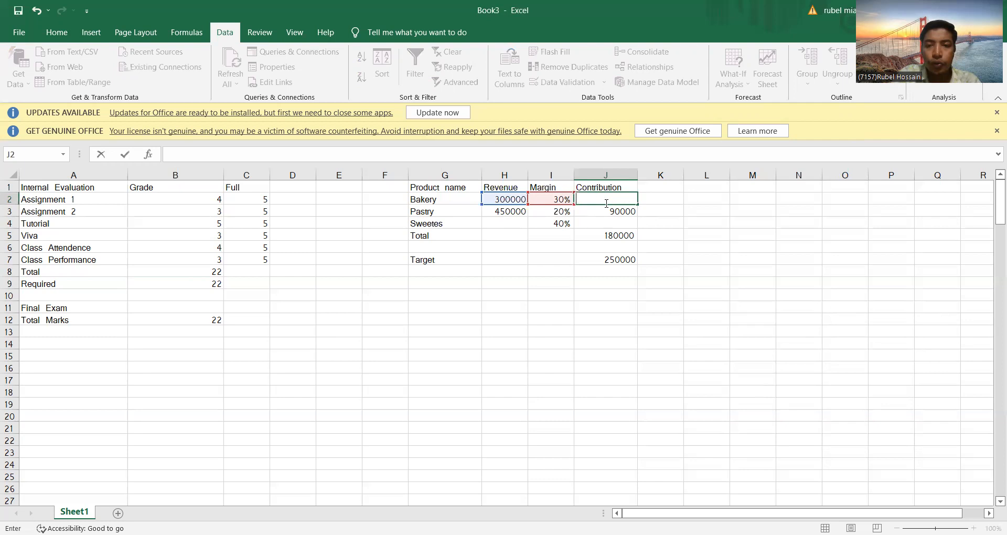
{"action": "type", "text": "="}
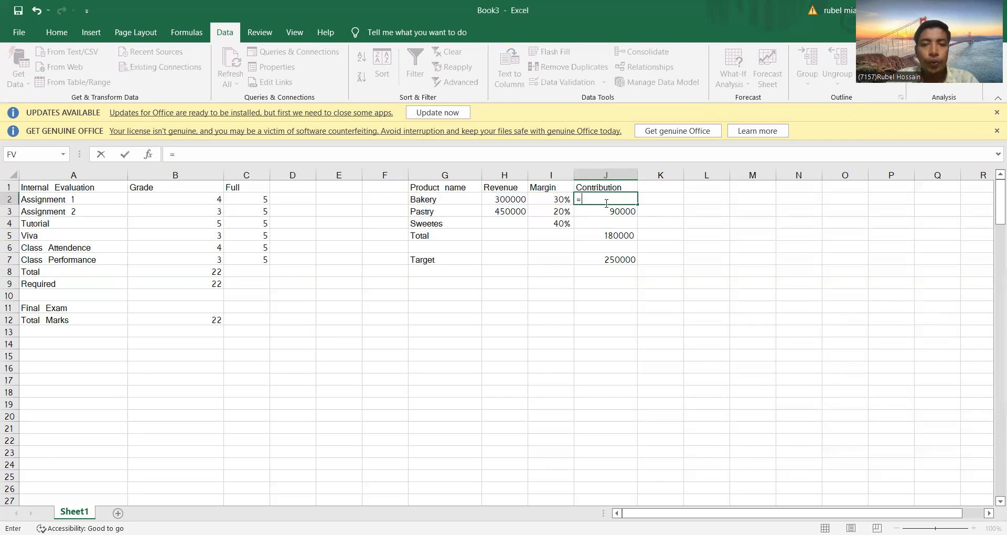
{"action": "left_click", "coordinate": [512, 200]}
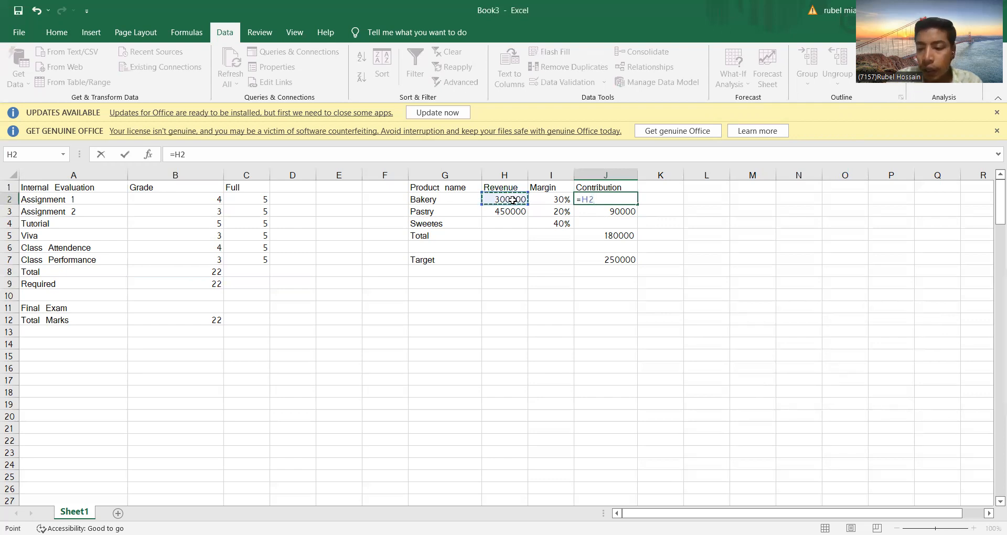
{"action": "type", "text": "*"}
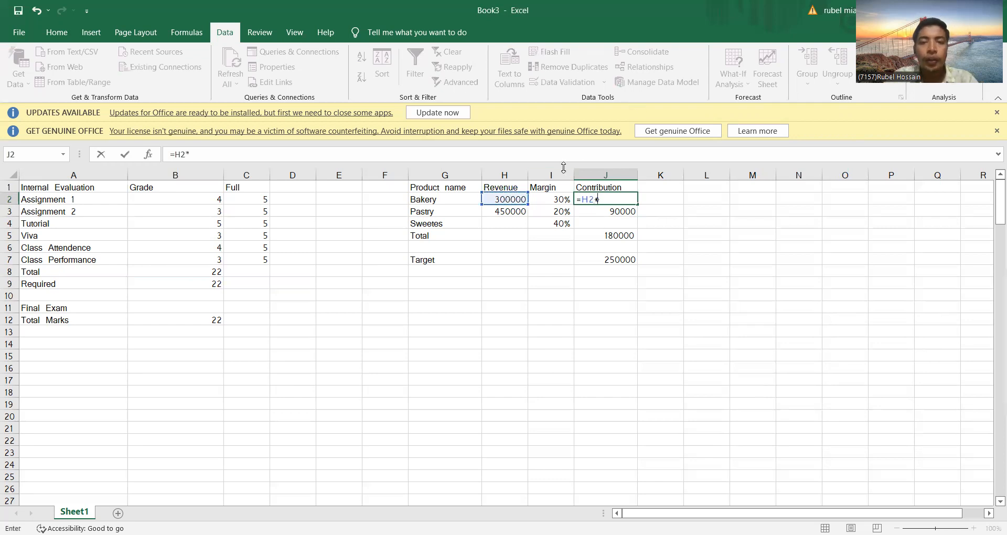
{"action": "left_click", "coordinate": [556, 211]}
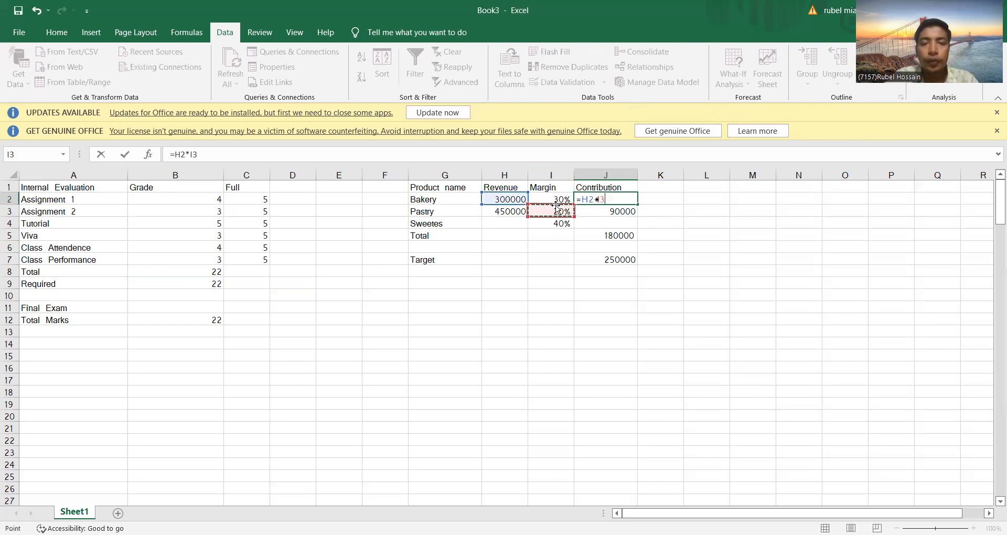
{"action": "left_click", "coordinate": [557, 202]}
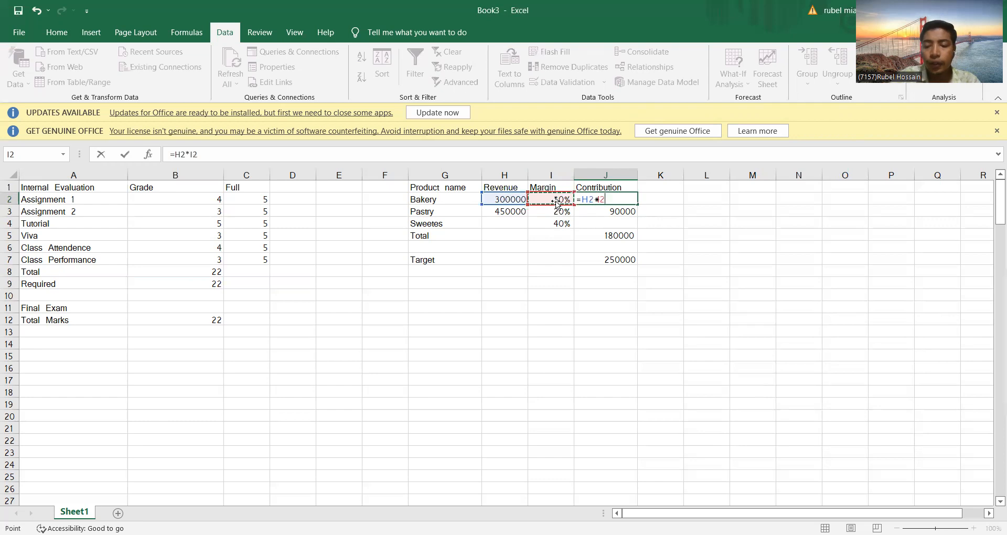
{"action": "key", "text": "Return"}
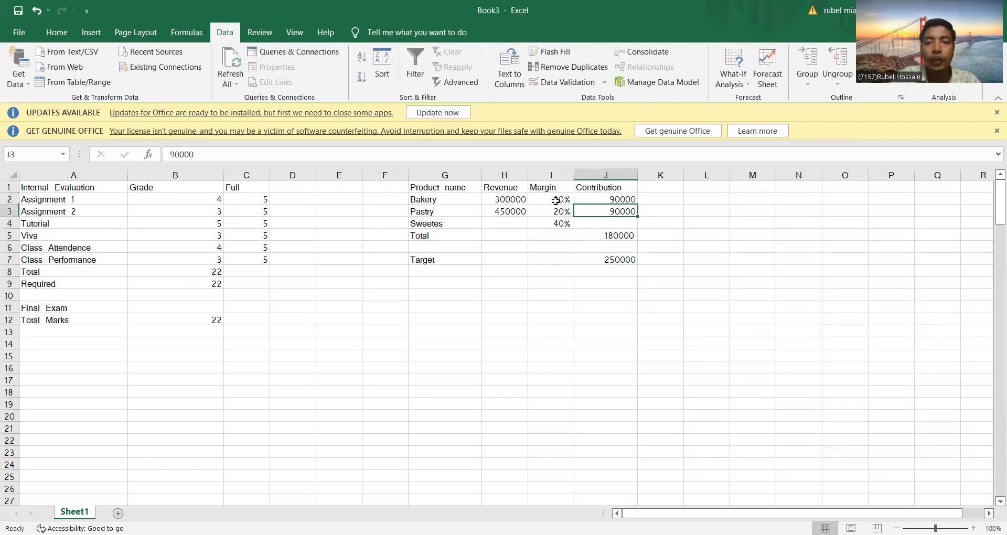
Step: Replace the fixed Pastry contribution in J3 with the formula =H3*I3
{"action": "double_click", "coordinate": [605, 211]}
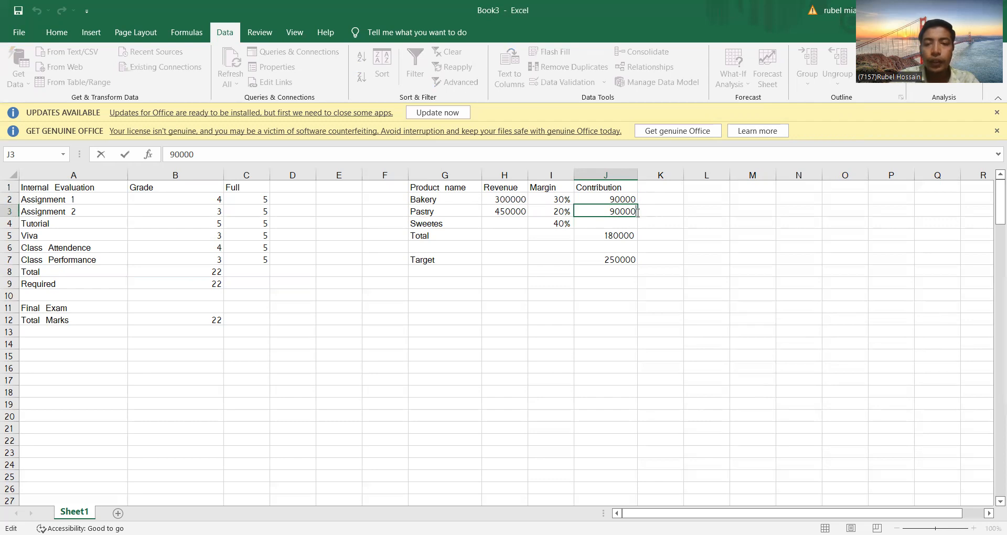
{"action": "key", "text": "BackSpace"}
{"action": "key", "text": "BackSpace"}
{"action": "key", "text": "BackSpace"}
{"action": "key", "text": "BackSpace"}
{"action": "key", "text": "BackSpace"}
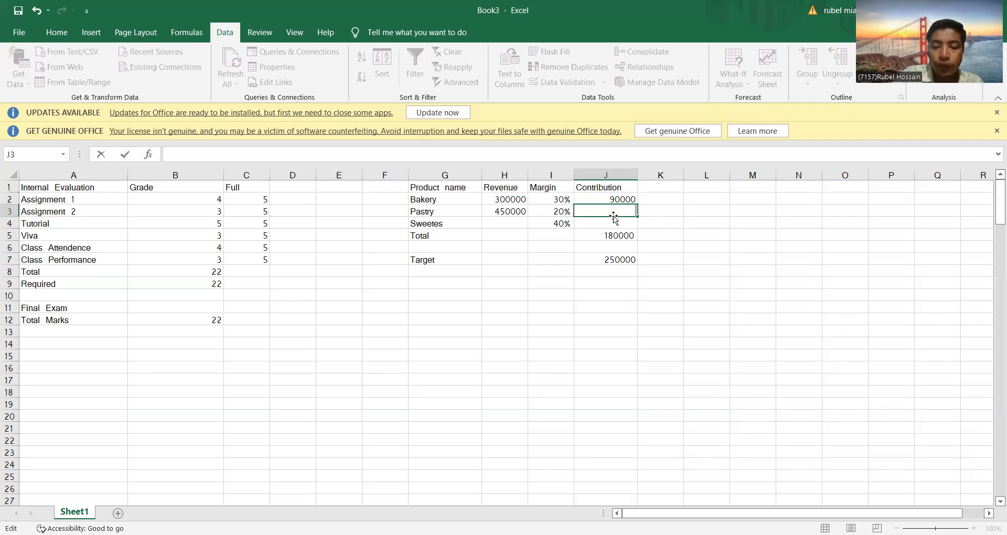
{"action": "type", "text": "="}
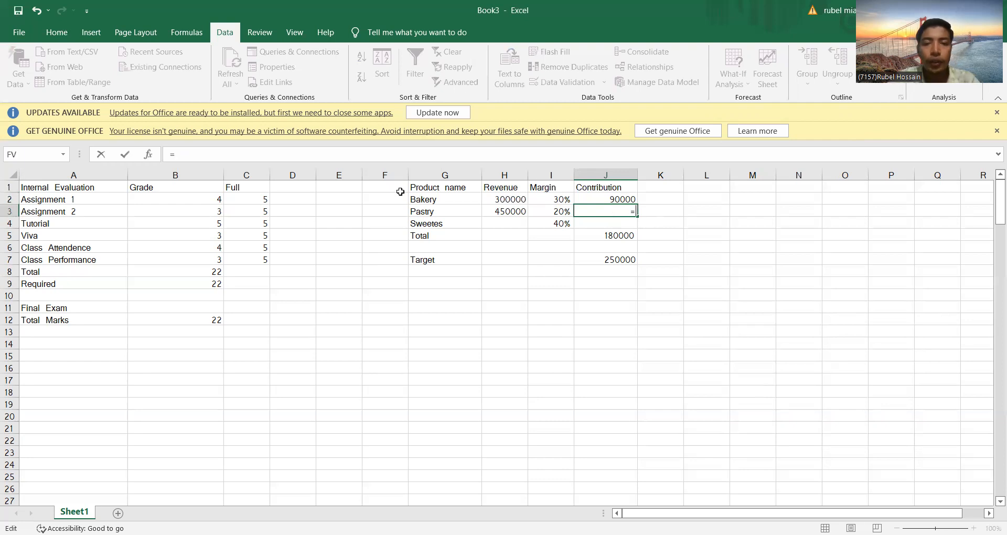
{"action": "left_click", "coordinate": [503, 212]}
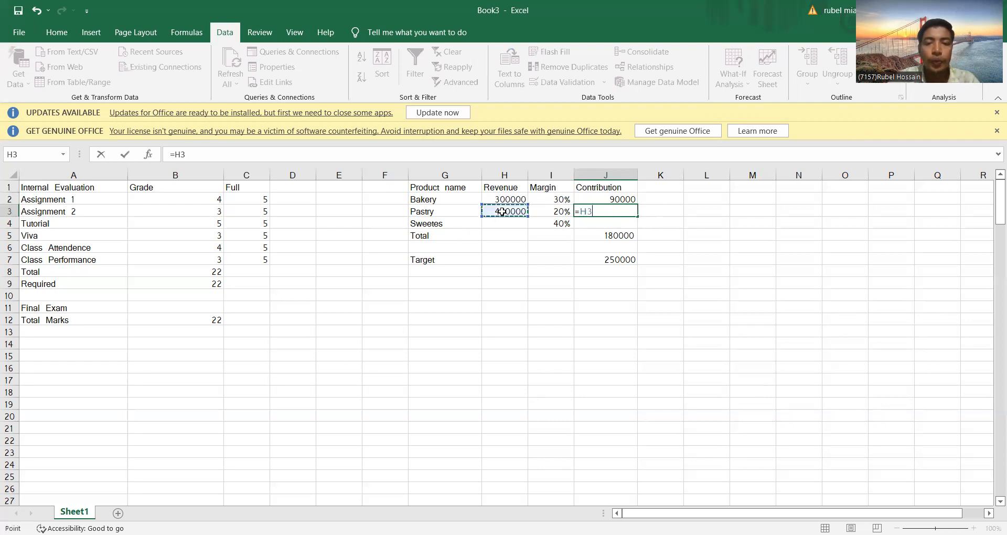
{"action": "type", "text": "*"}
{"action": "left_click", "coordinate": [562, 210]}
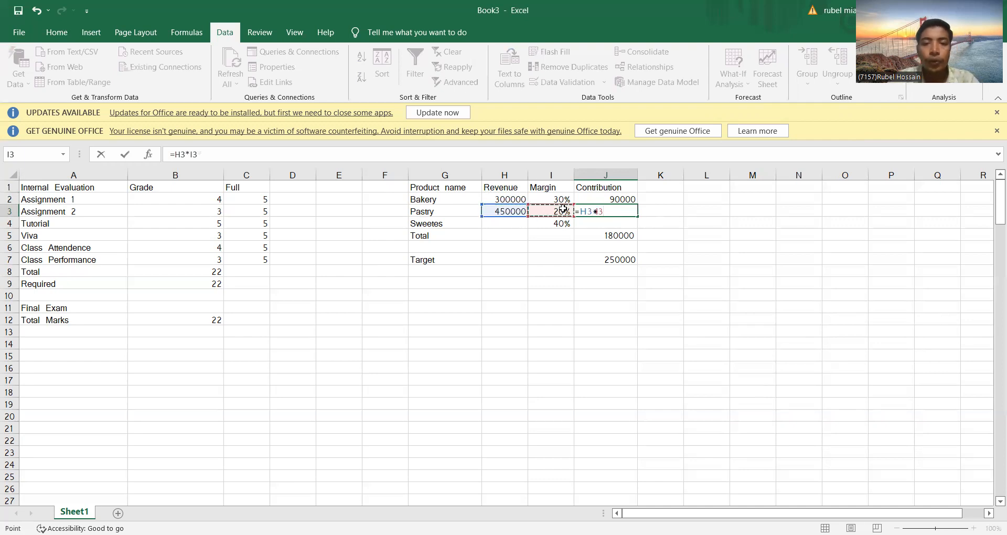
{"action": "key", "text": "Return"}
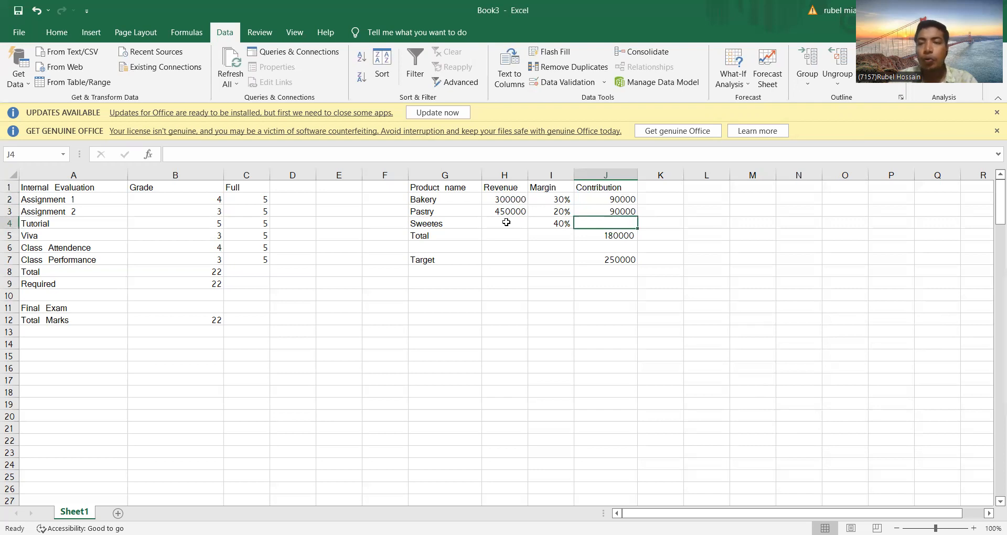
Step: Re-enter the Total contribution in J5 as a SUM of J2:J4, including the Sweetes row
{"action": "left_click", "coordinate": [613, 236]}
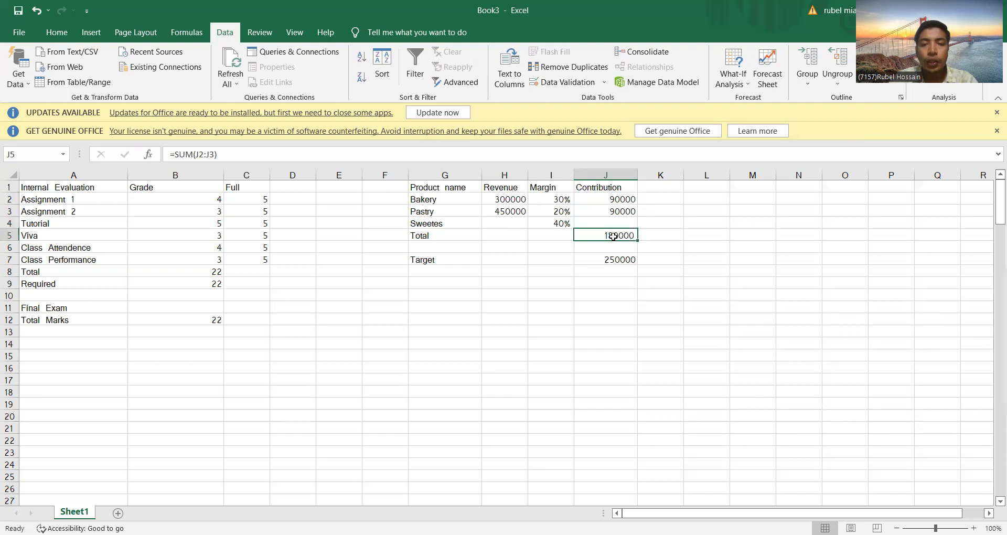
{"action": "key", "text": "BackSpace"}
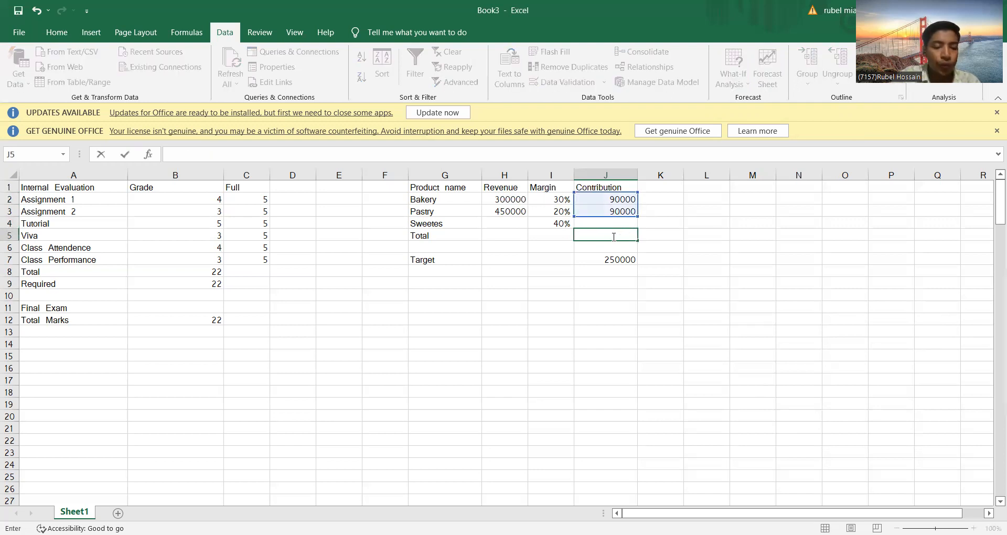
{"action": "type", "text": "="}
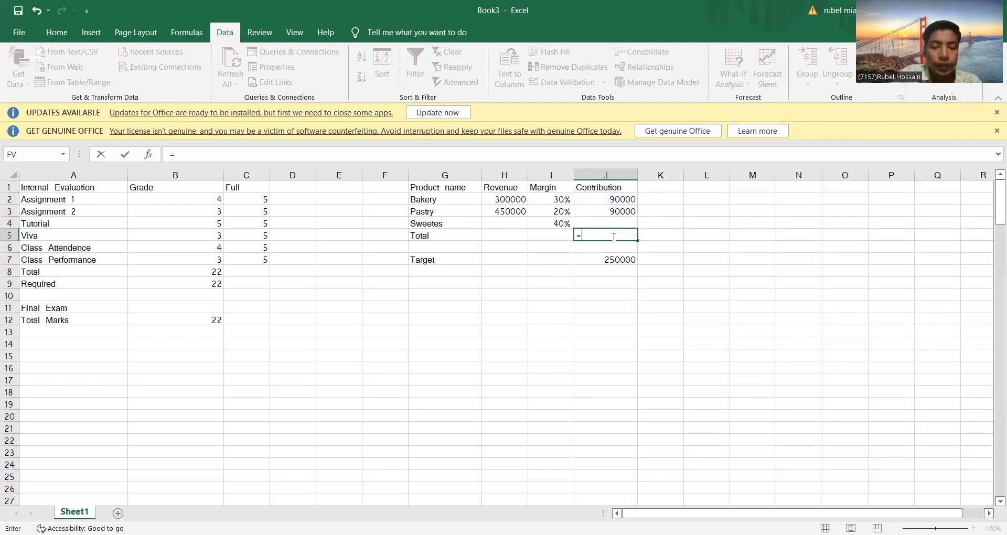
{"action": "type", "text": "sum"}
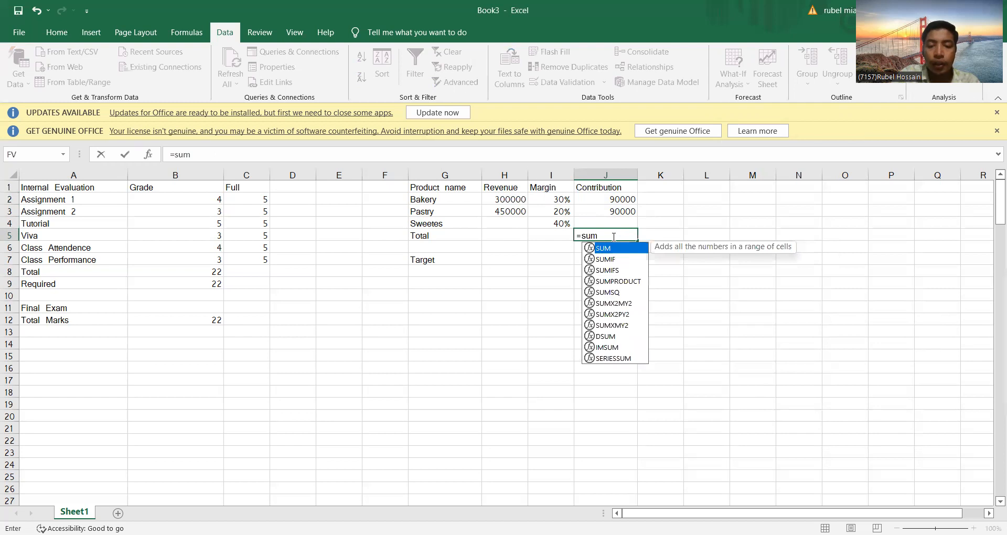
{"action": "type", "text": "("}
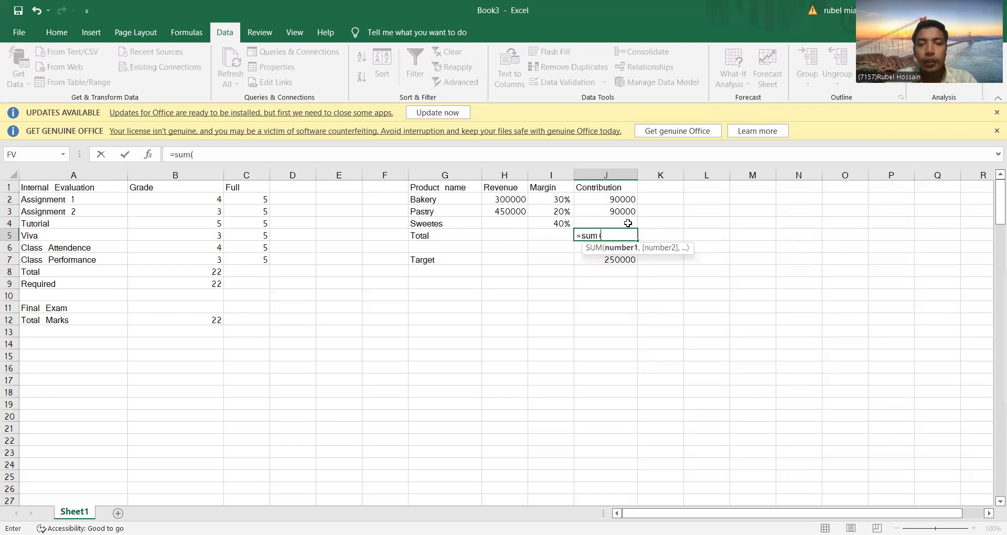
{"action": "left_click_drag", "start_coordinate": [611, 201], "coordinate": [615, 221]}
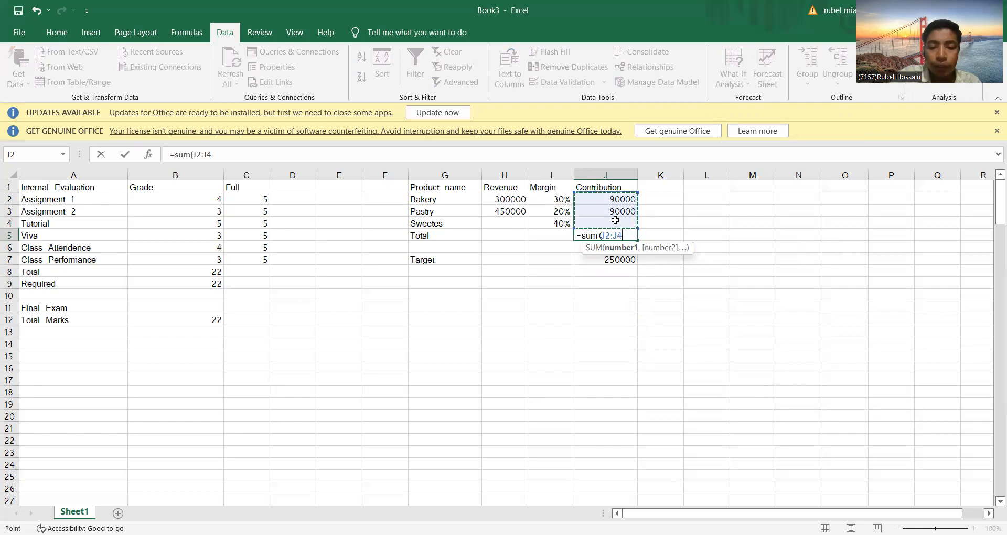
{"action": "key", "text": "Return"}
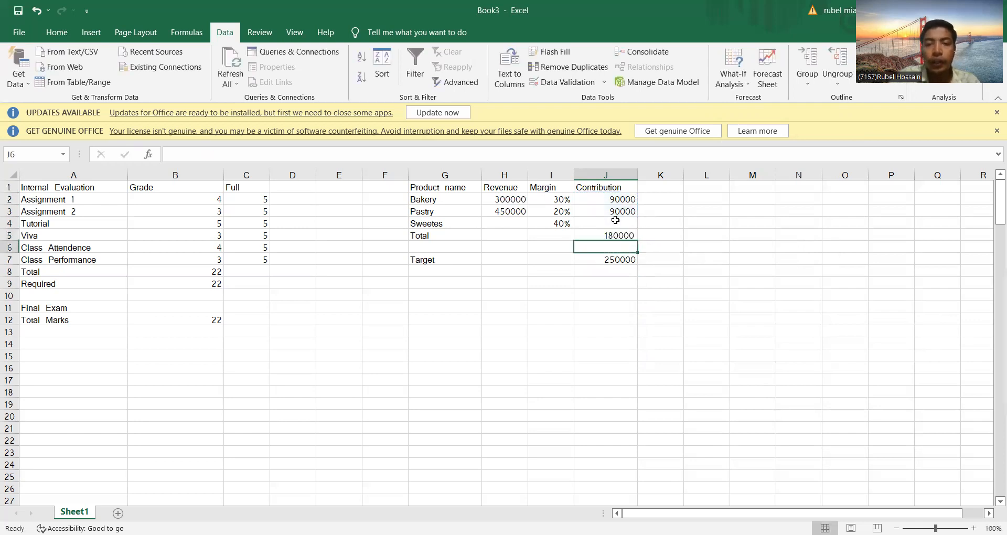
Step: Start a Goal Seek analysis with the Total contribution in J5 as the set cell and 250000 as the target value
{"action": "left_click", "coordinate": [601, 262]}
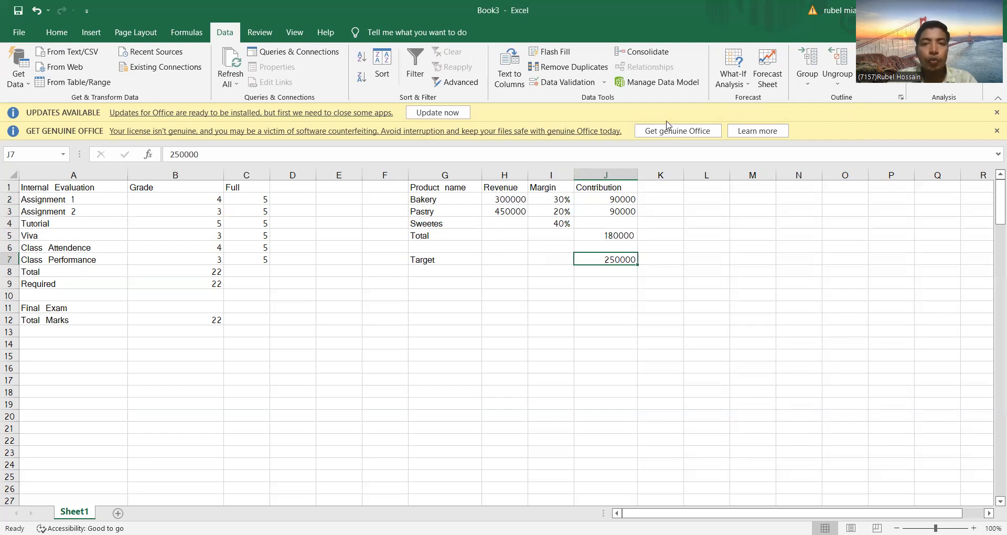
{"action": "left_click", "coordinate": [737, 70]}
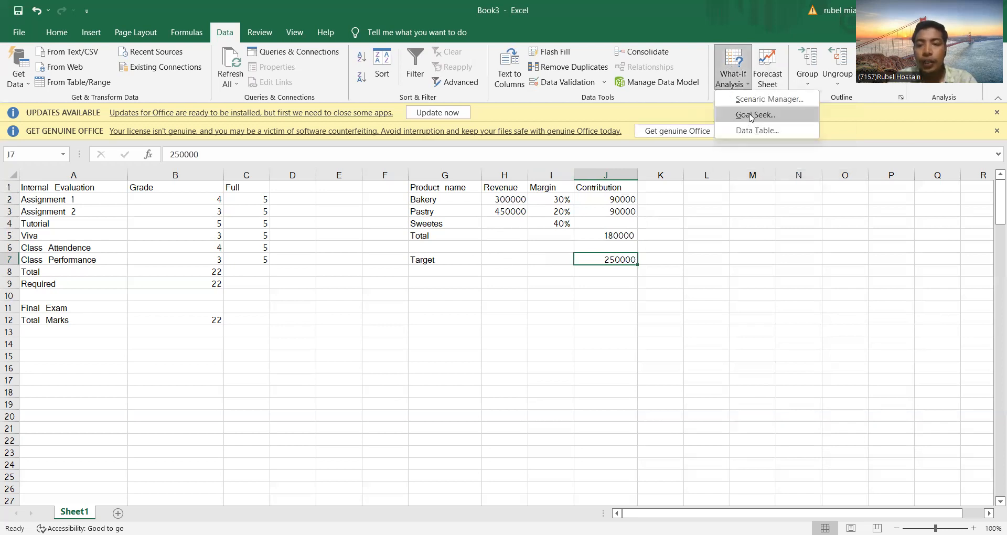
{"action": "left_click", "coordinate": [751, 116]}
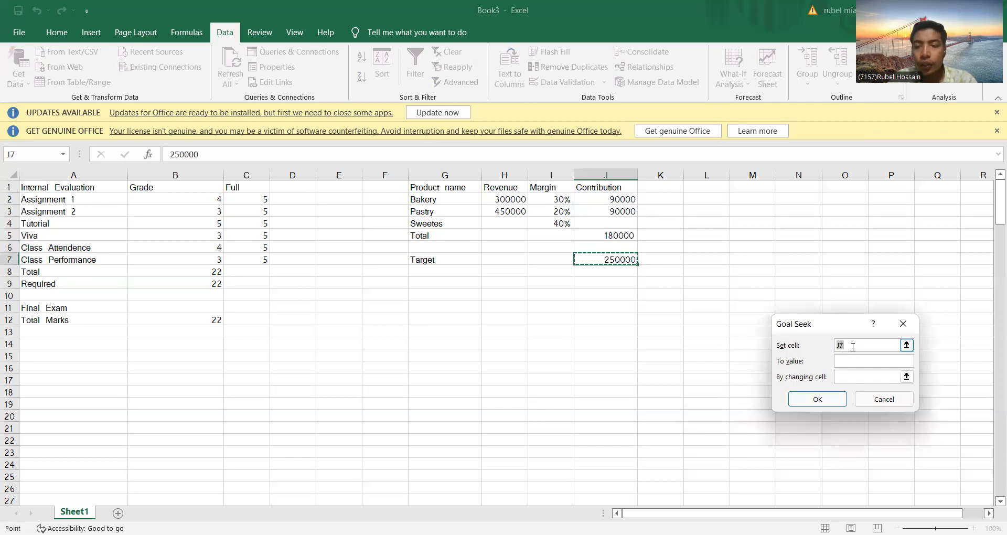
{"action": "left_click", "coordinate": [624, 235]}
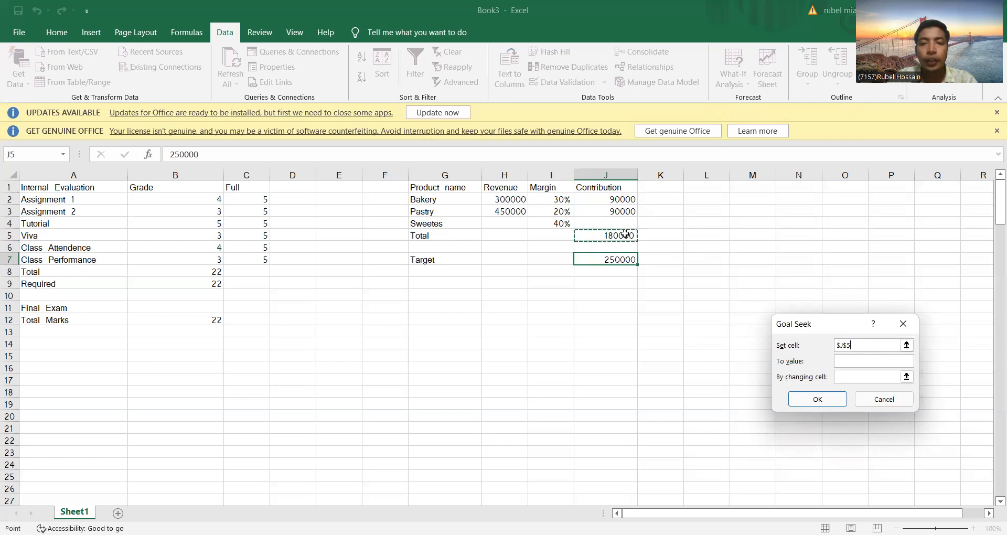
{"action": "left_click", "coordinate": [849, 362]}
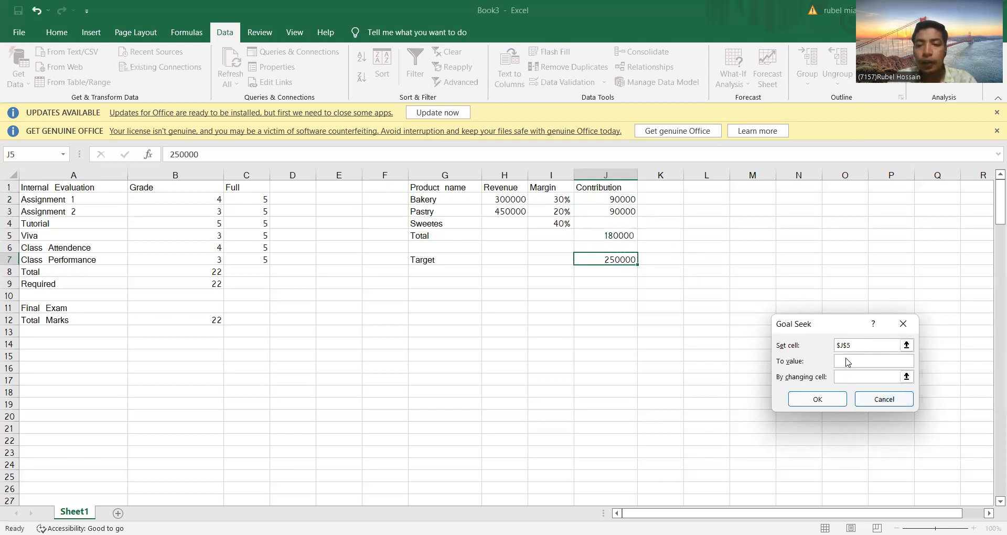
{"action": "type", "text": "250000"}
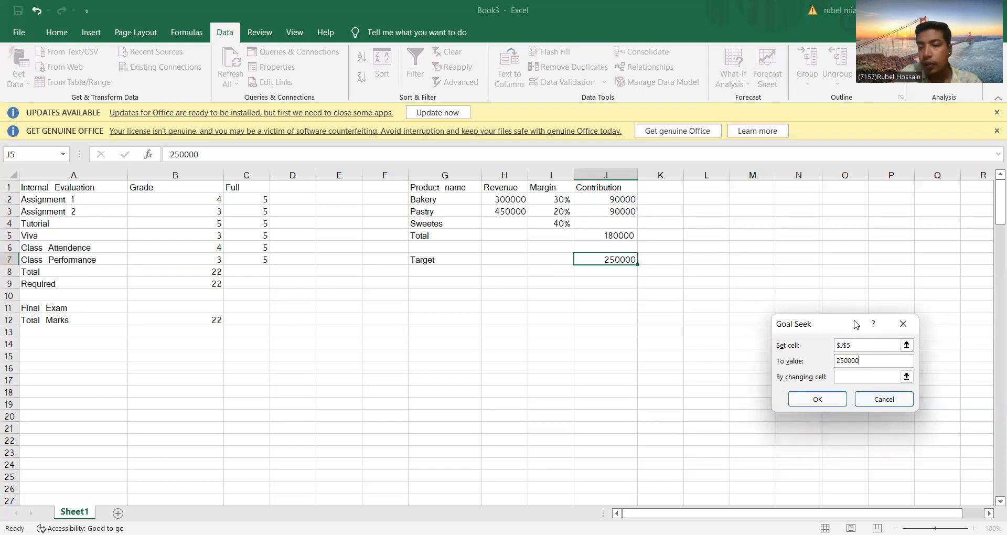
Step: Try to solve the Goal Seek by changing the Sweetes revenue in H4, and accept the outcome
{"action": "left_click", "coordinate": [858, 378]}
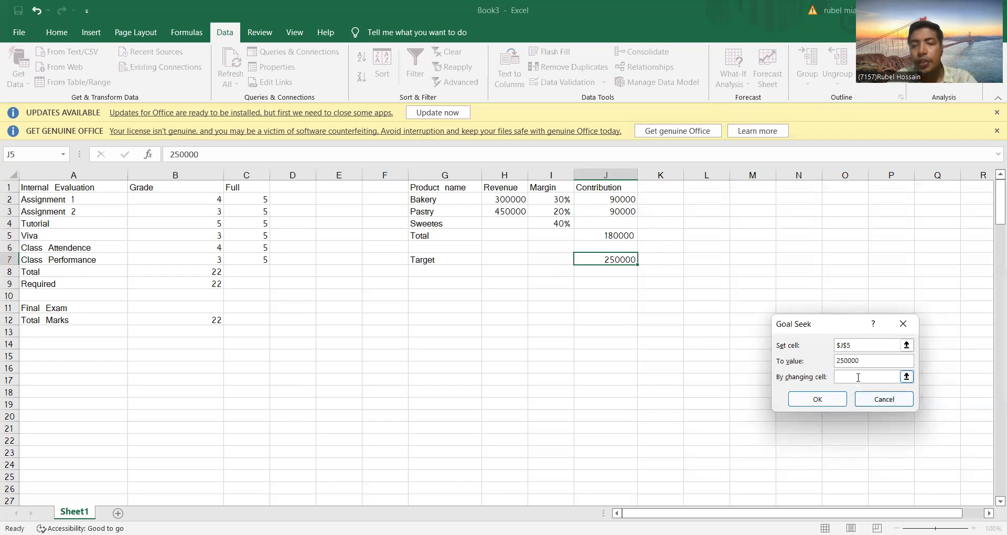
{"action": "left_click", "coordinate": [497, 223]}
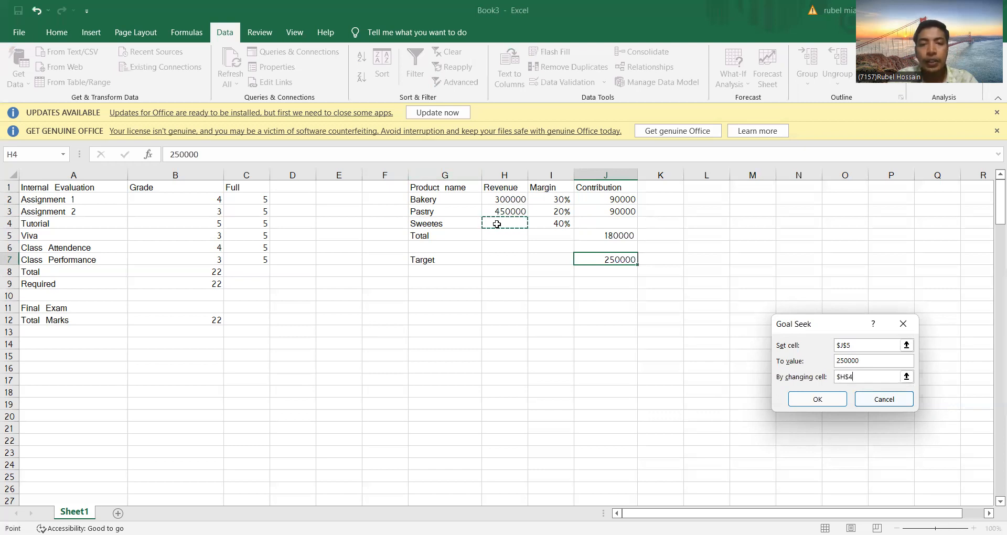
{"action": "left_click", "coordinate": [534, 224]}
{"action": "mouse_move", "coordinate": [534, 224]}
{"action": "left_mouse_down"}
{"action": "mouse_move", "coordinate": [523, 224]}
{"action": "mouse_move", "coordinate": [572, 224]}
{"action": "mouse_move", "coordinate": [521, 222]}
{"action": "left_mouse_up"}
{"action": "left_click", "coordinate": [521, 222]}
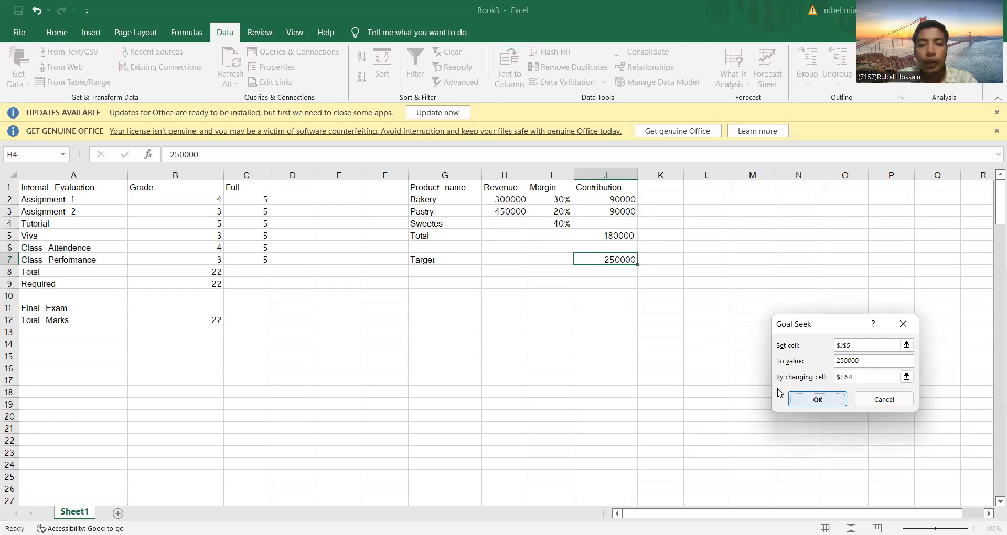
{"action": "key", "text": "Return"}
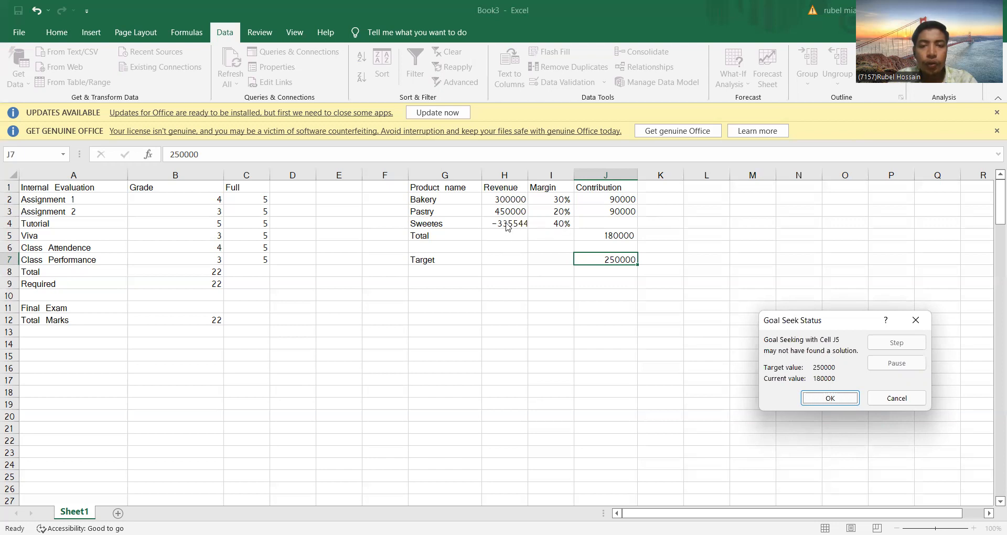
{"action": "left_click", "coordinate": [831, 394]}
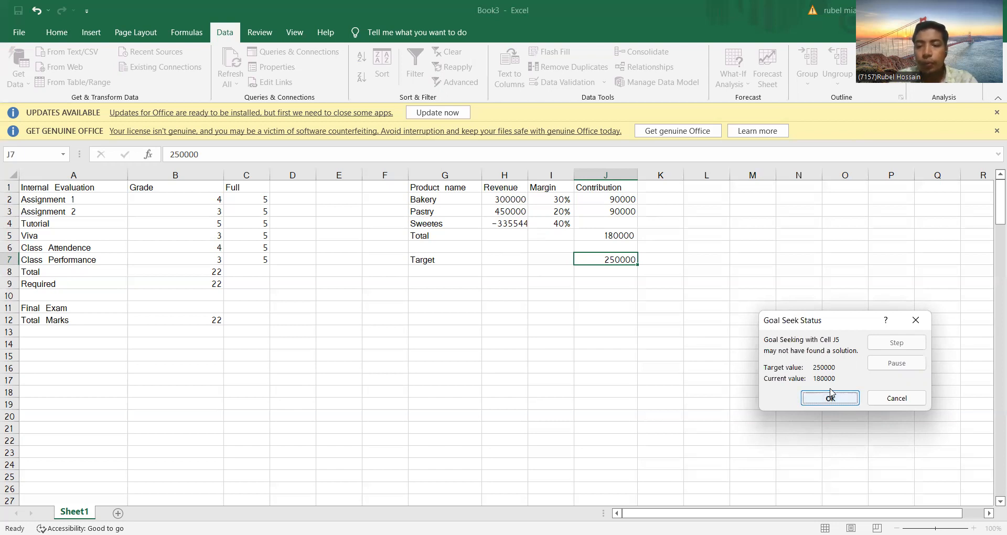
Step: Clear the Goal Seek result from the Sweetes revenue cell H4
{"action": "left_click", "coordinate": [524, 221]}
{"action": "key", "text": "BackSpace"}
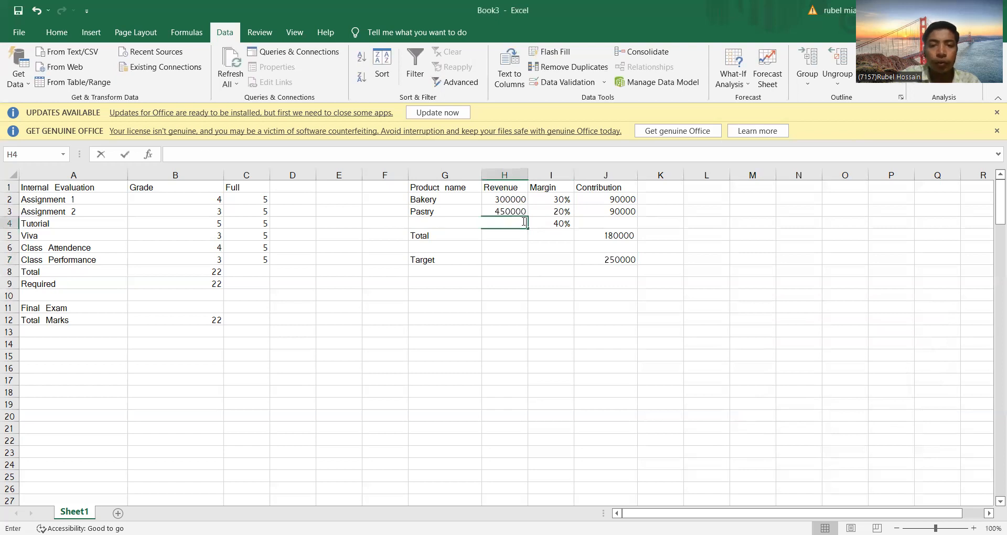
{"action": "key", "text": "F2"}
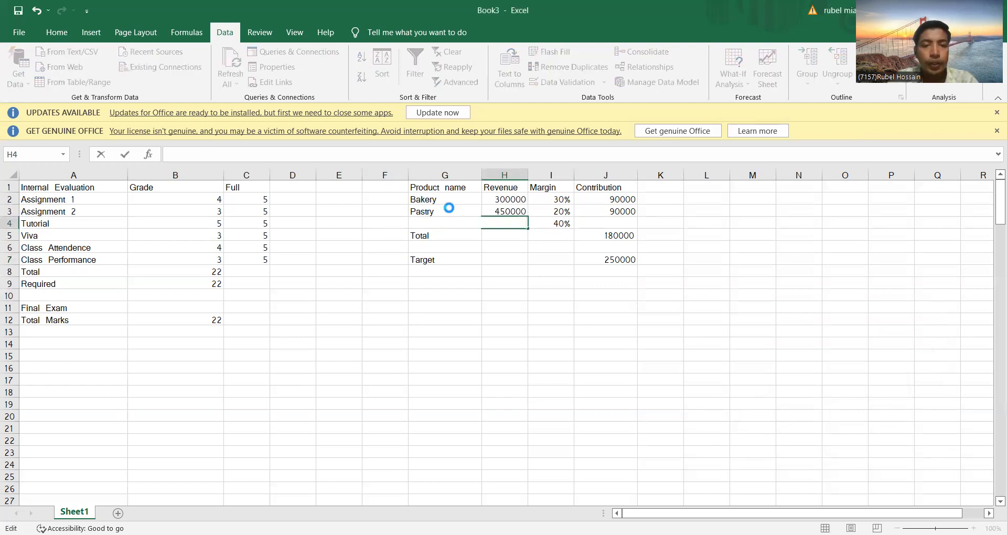
{"action": "left_click", "coordinate": [449, 209]}
{"action": "left_click", "coordinate": [507, 227]}
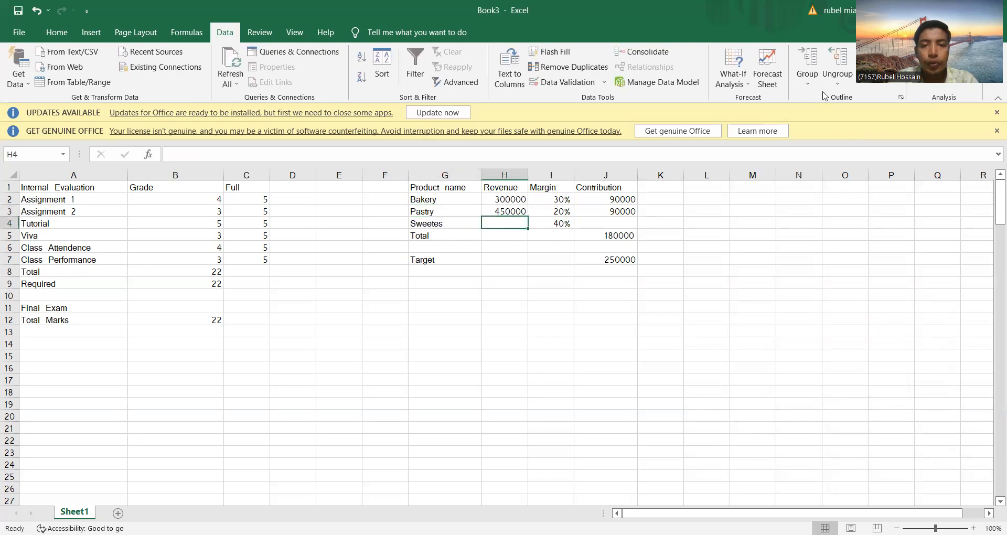
{"action": "left_click", "coordinate": [731, 73]}
{"action": "left_click", "coordinate": [754, 115]}
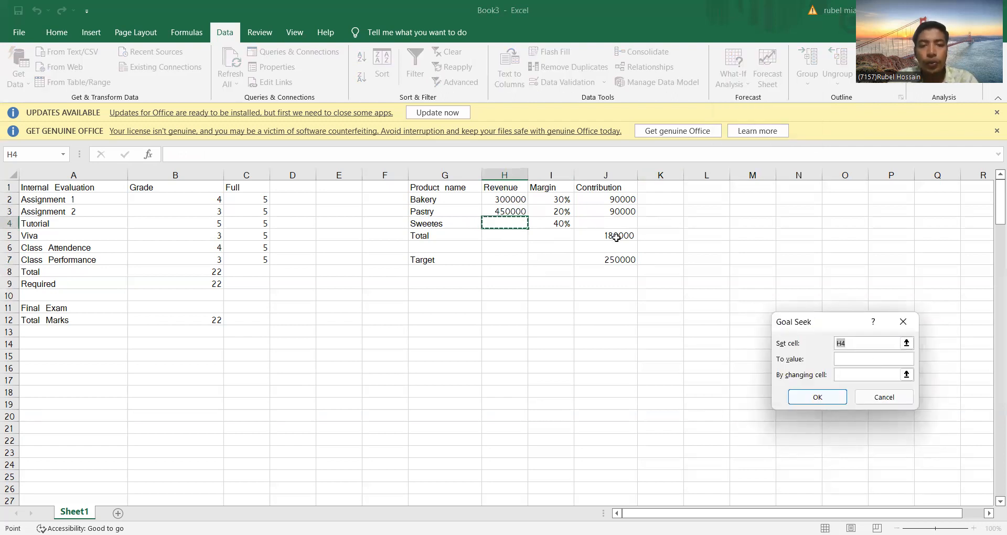
{"action": "left_click", "coordinate": [606, 223]}
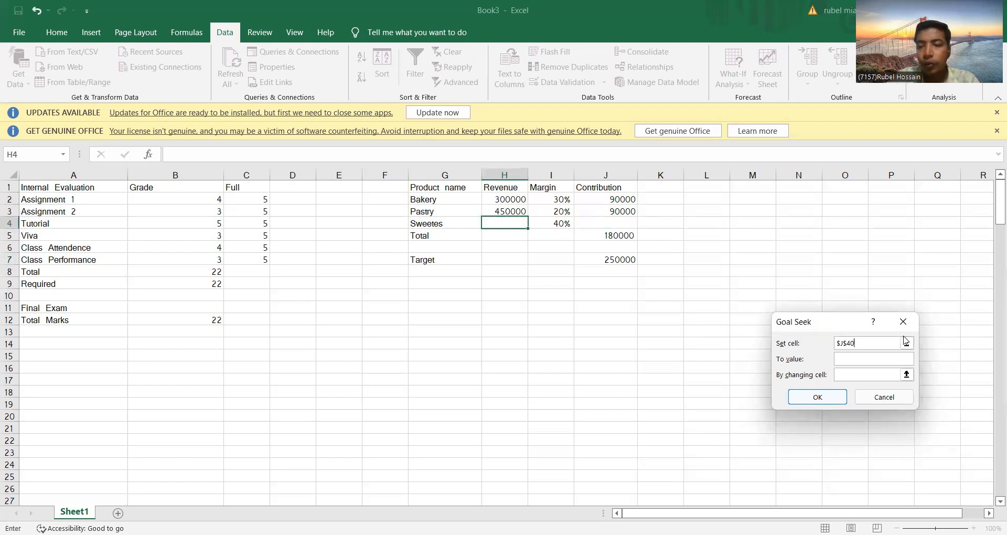
{"action": "left_click", "coordinate": [903, 321]}
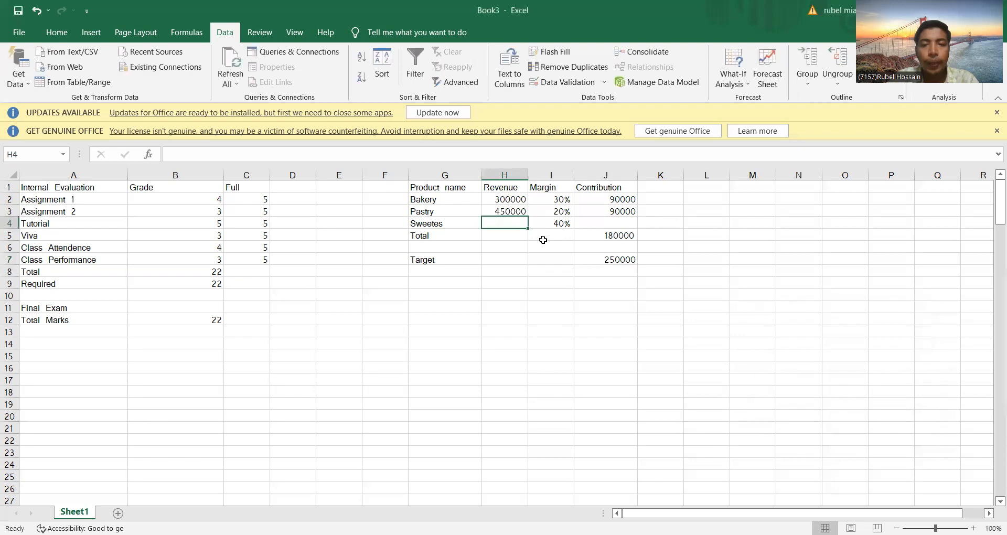
Step: Enter the Sweetes contribution in J4 as the formula =H4*I4, multiplying revenue by margin
{"action": "left_click", "coordinate": [596, 224]}
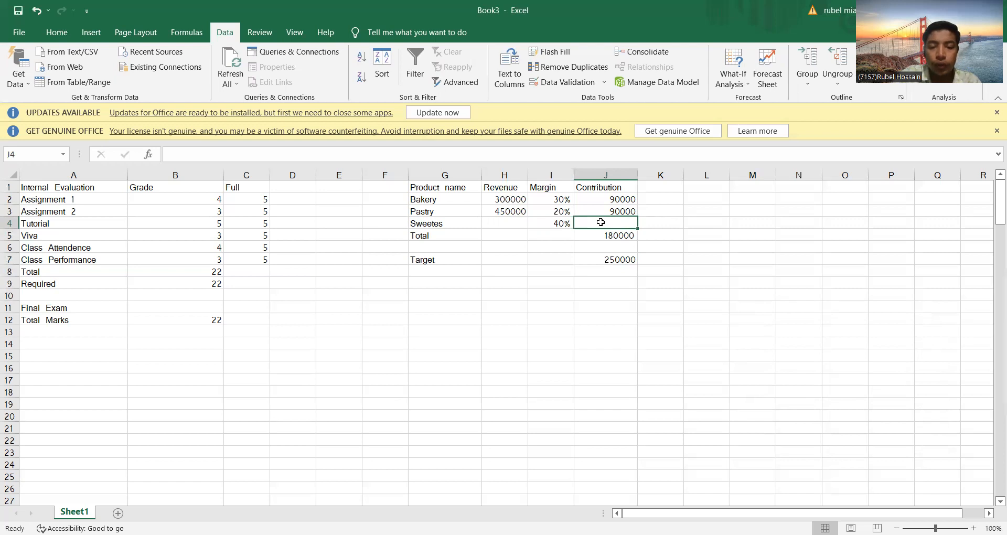
{"action": "type", "text": "0"}
{"action": "key", "text": "BackSpace"}
{"action": "type", "text": "="}
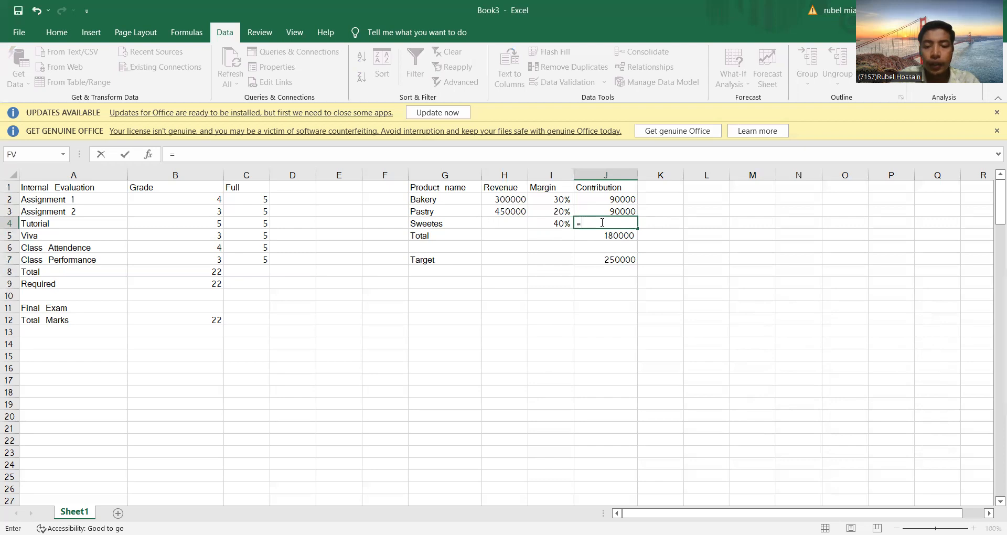
{"action": "left_click", "coordinate": [516, 224]}
{"action": "type", "text": "*"}
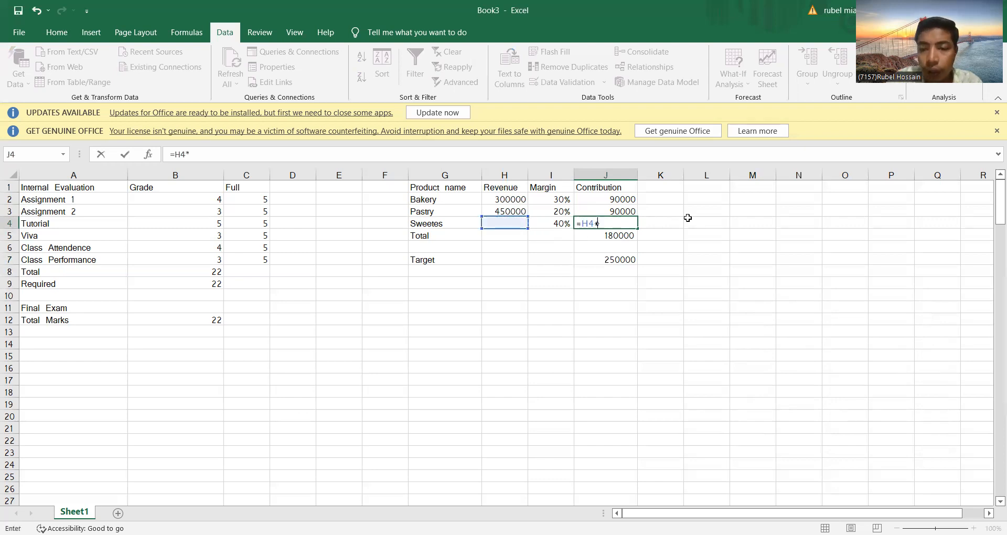
{"action": "left_click", "coordinate": [561, 226]}
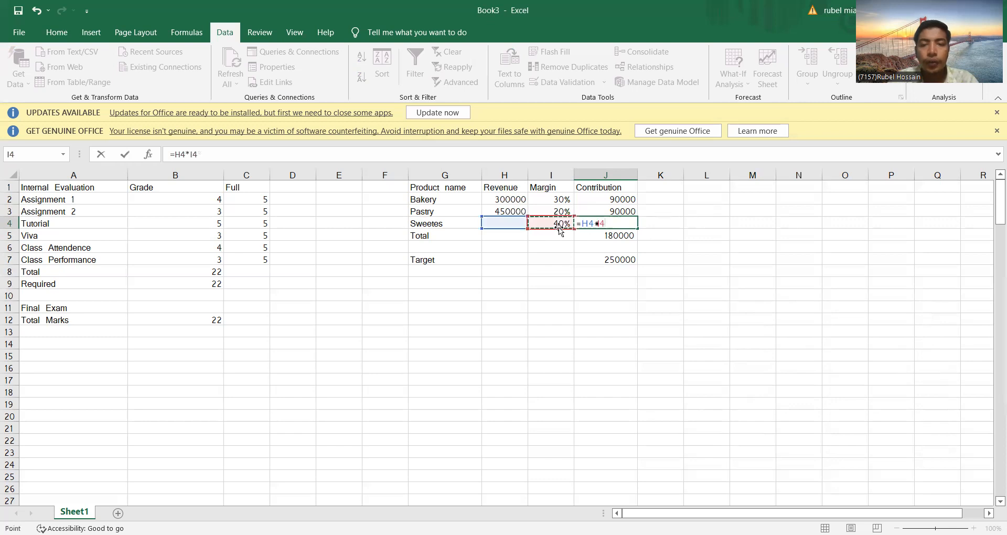
{"action": "key", "text": "Return"}
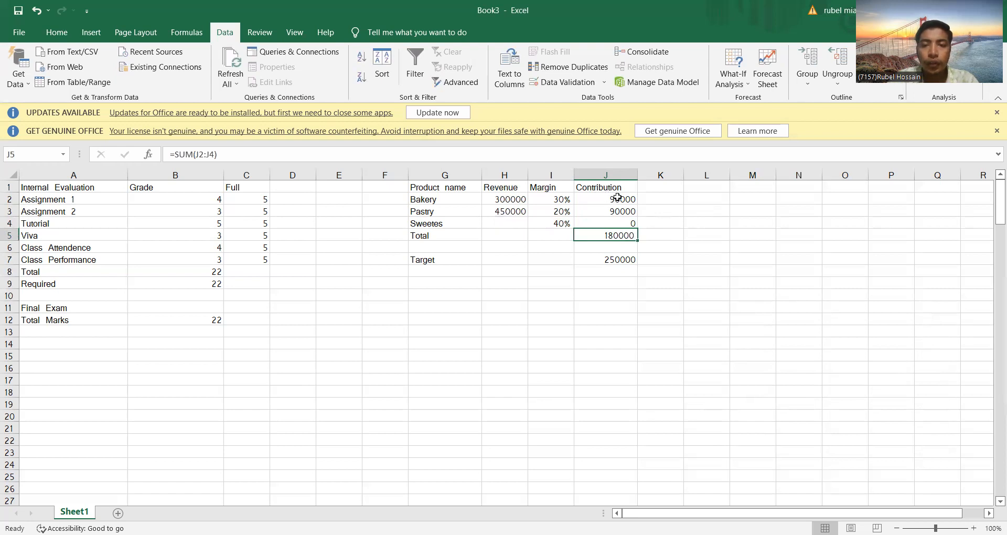
Step: Clear the Total contribution formula in J5 and re-enter it as =SUM(J2:J4)
{"action": "double_click", "coordinate": [624, 234]}
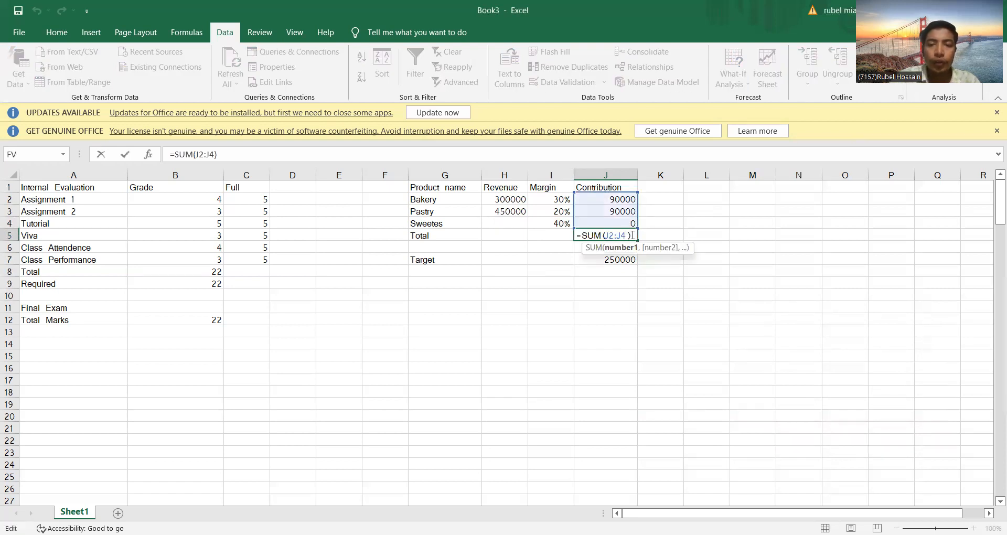
{"action": "key", "text": "BackSpace"}
{"action": "key", "text": "BackSpace"}
{"action": "key", "text": "BackSpace"}
{"action": "key", "text": "BackSpace"}
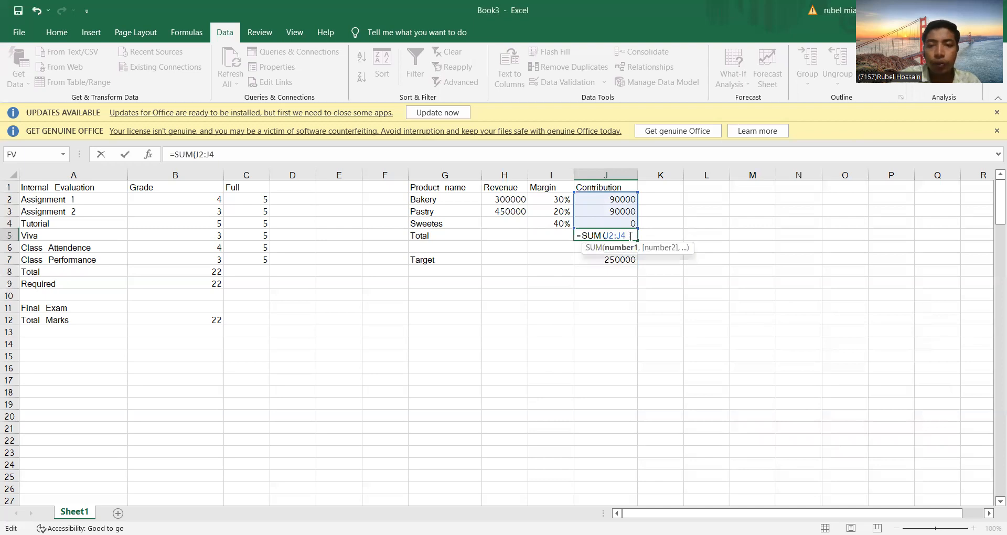
{"action": "key", "text": "BackSpace"}
{"action": "key", "text": "BackSpace"}
{"action": "key", "text": "BackSpace"}
{"action": "key", "text": "BackSpace"}
{"action": "key", "text": "BackSpace"}
{"action": "key", "text": "BackSpace"}
{"action": "key", "text": "BackSpace"}
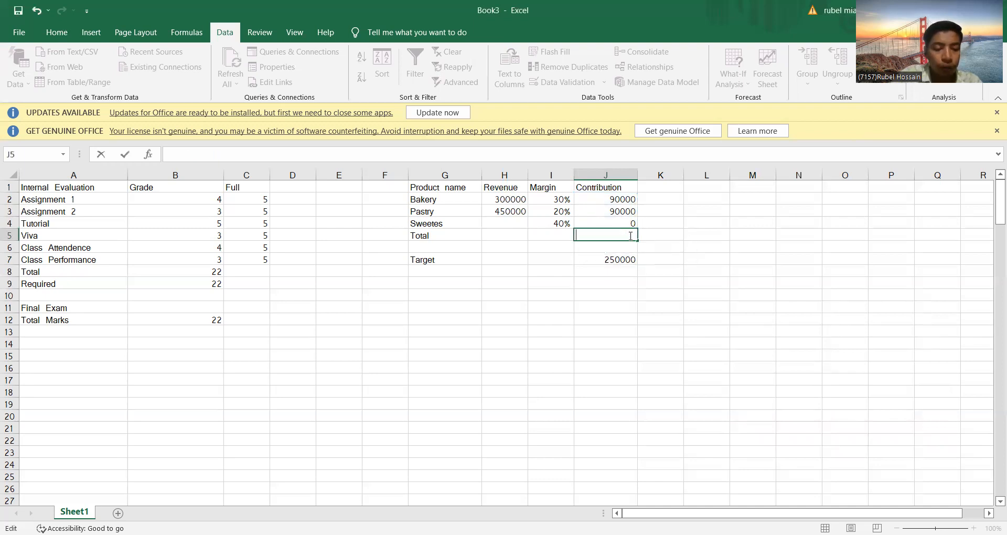
{"action": "type", "text": "="}
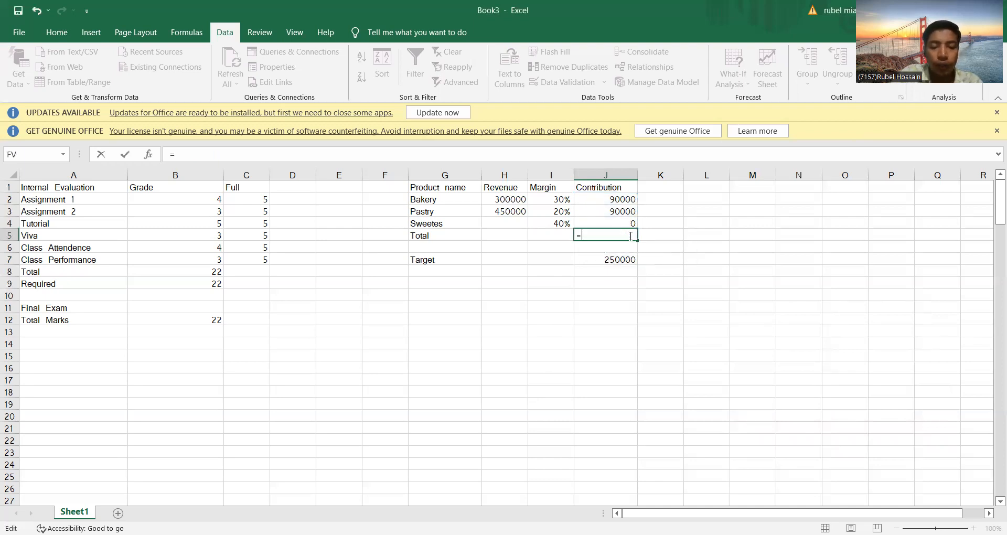
{"action": "type", "text": "sum"}
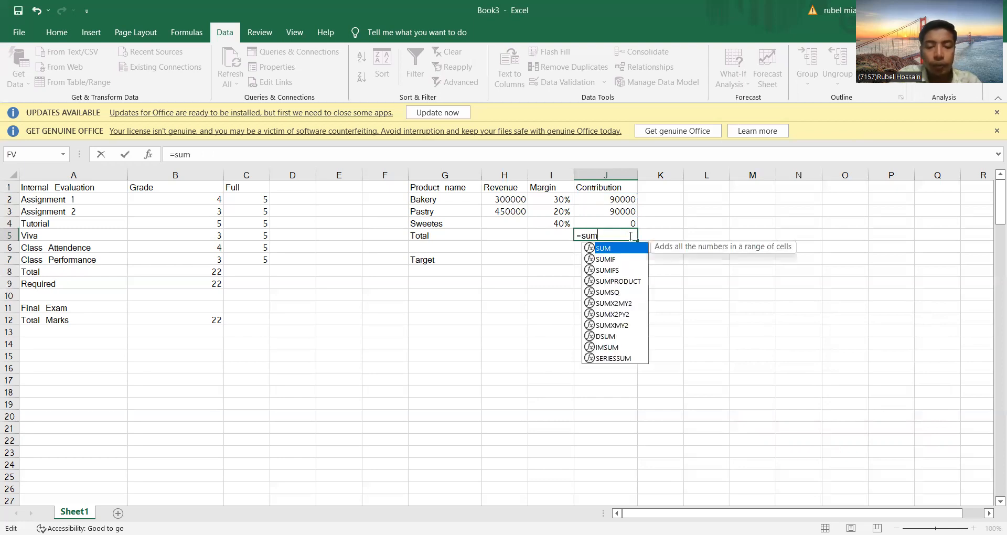
{"action": "type", "text": "("}
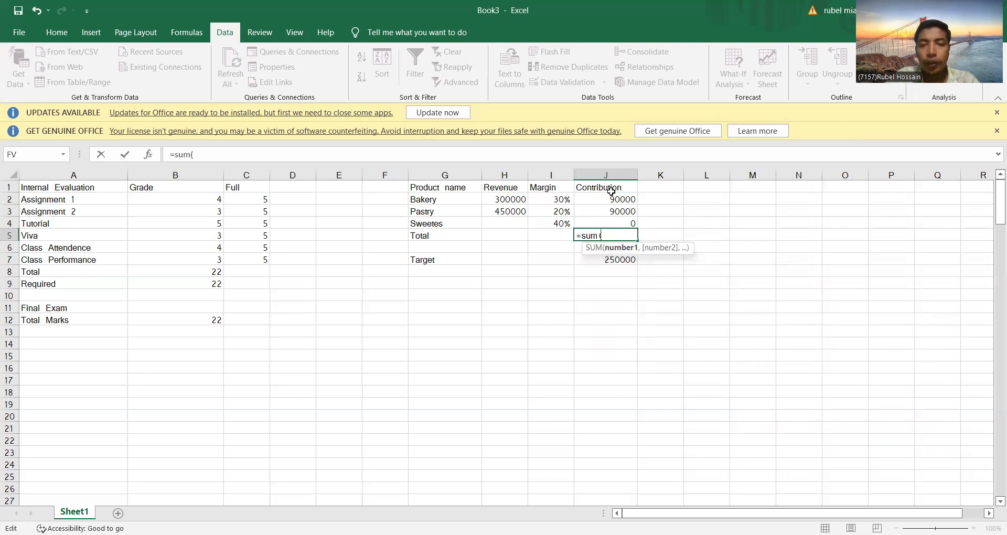
{"action": "left_click_drag", "start_coordinate": [611, 199], "coordinate": [618, 222]}
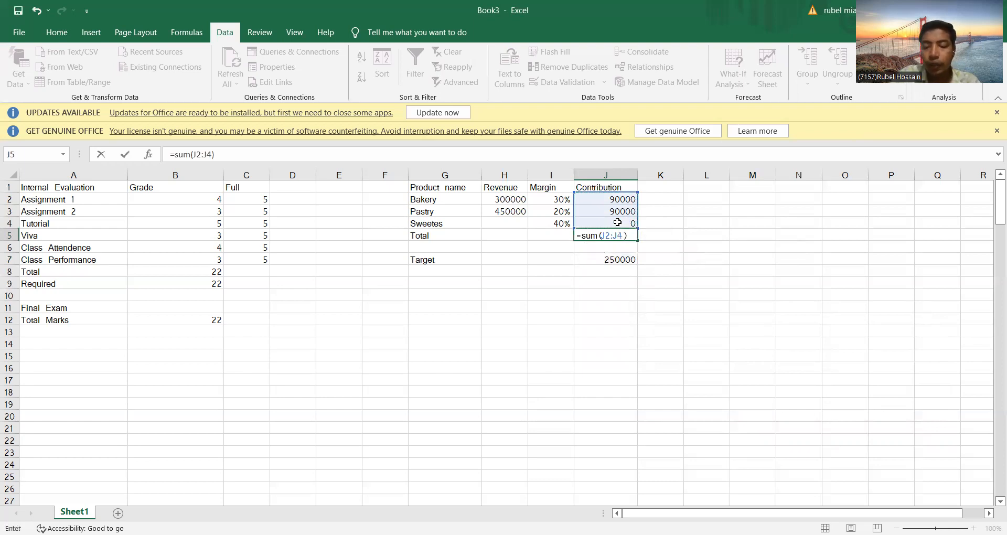
{"action": "key", "text": "Return"}
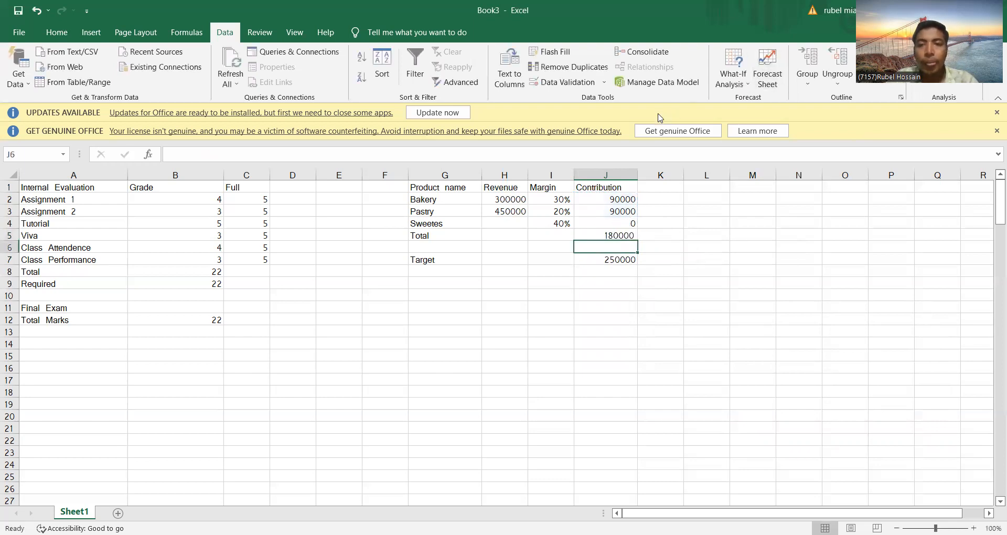
Step: Set up a Goal Seek with the Total contribution in J5 as the set cell and 250000 as the target value
{"action": "left_click", "coordinate": [620, 235]}
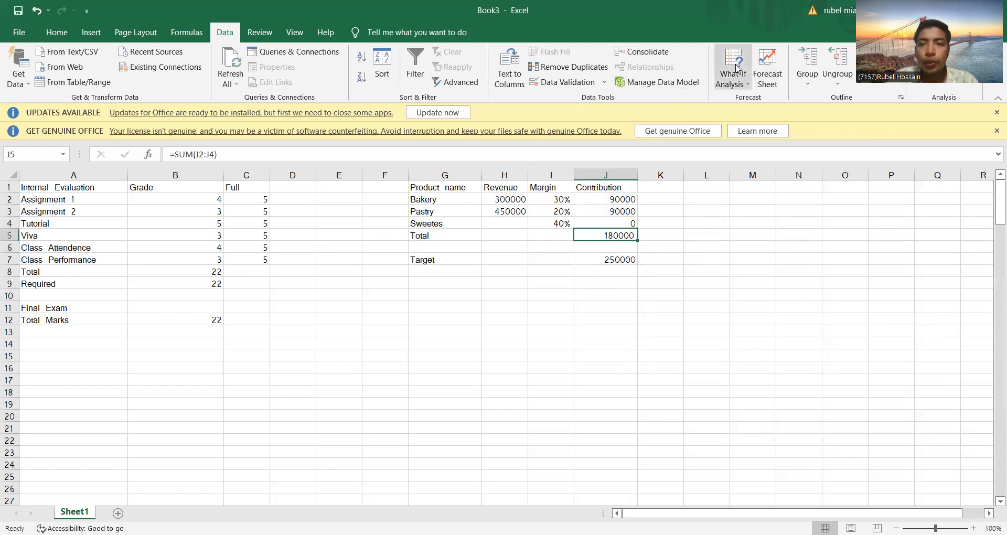
{"action": "left_click", "coordinate": [729, 77]}
{"action": "left_click", "coordinate": [751, 114]}
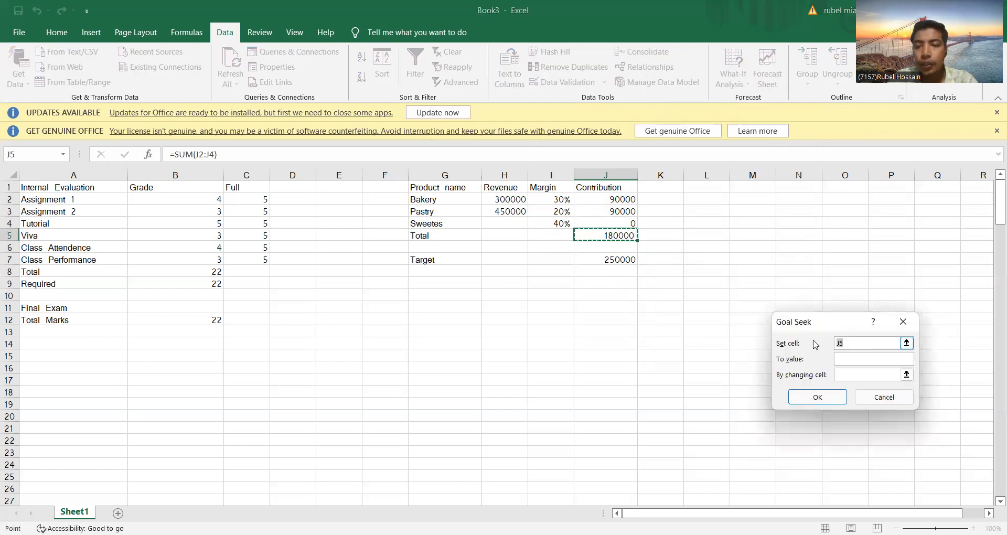
{"action": "left_click", "coordinate": [599, 235]}
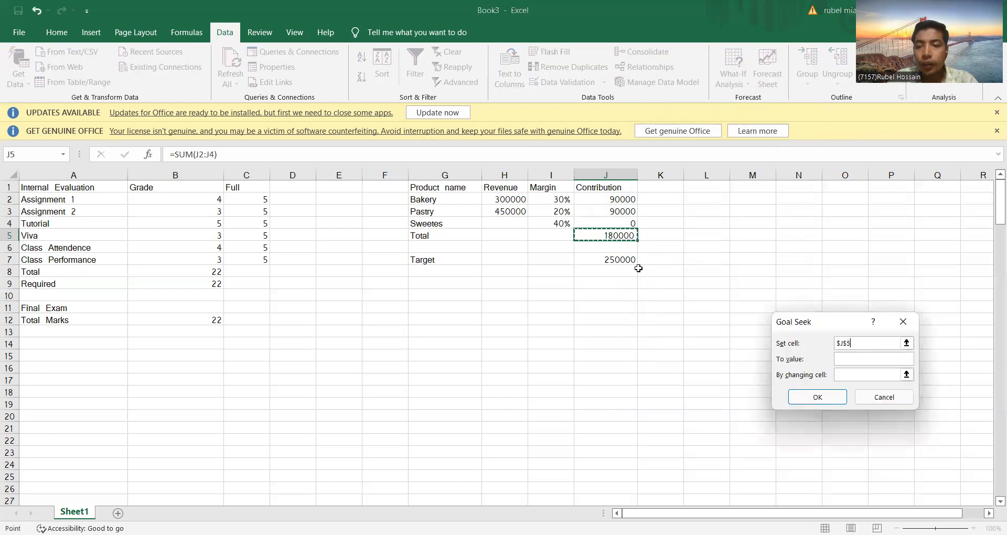
{"action": "left_click", "coordinate": [844, 361]}
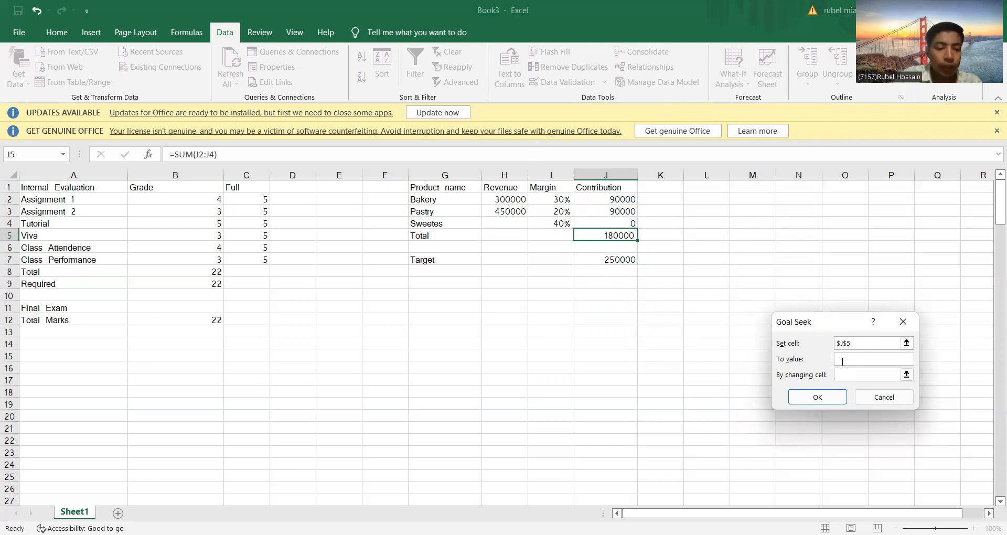
{"action": "type", "text": "2"}
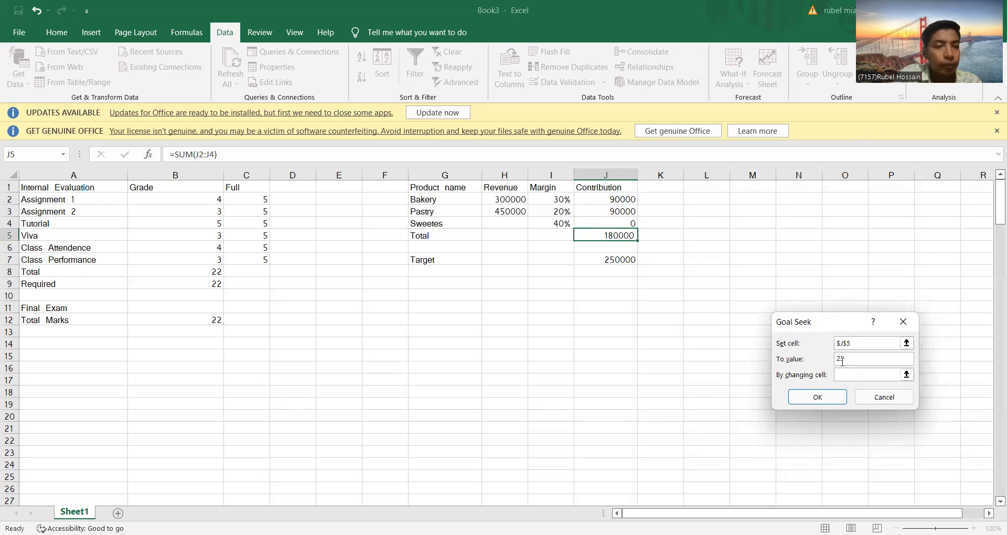
{"action": "type", "text": "50000"}
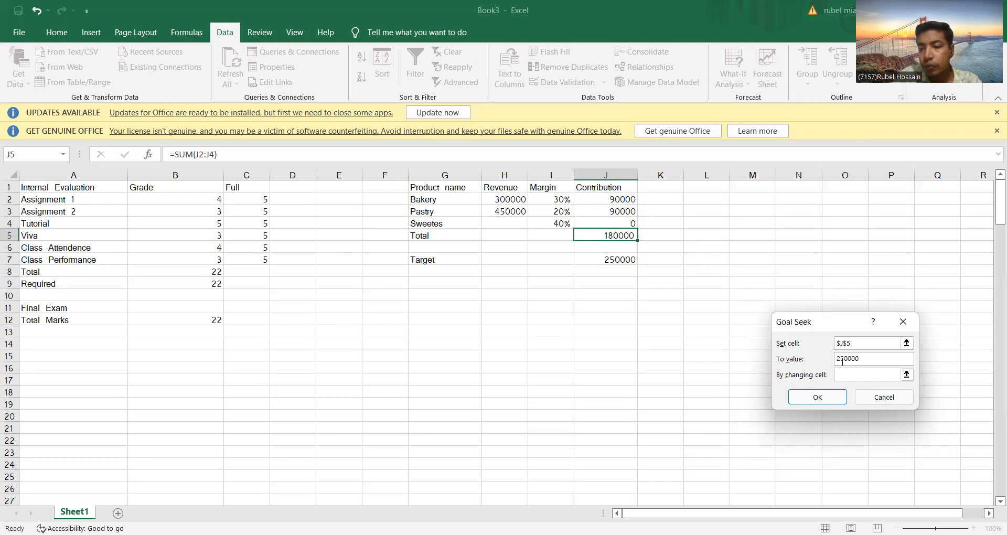
Step: Try solving the Goal Seek by changing the Sweetes revenue in H4, and dismiss the status dialog without accepting the solution
{"action": "left_click", "coordinate": [848, 375]}
{"action": "left_click", "coordinate": [496, 222]}
{"action": "left_click", "coordinate": [821, 391]}
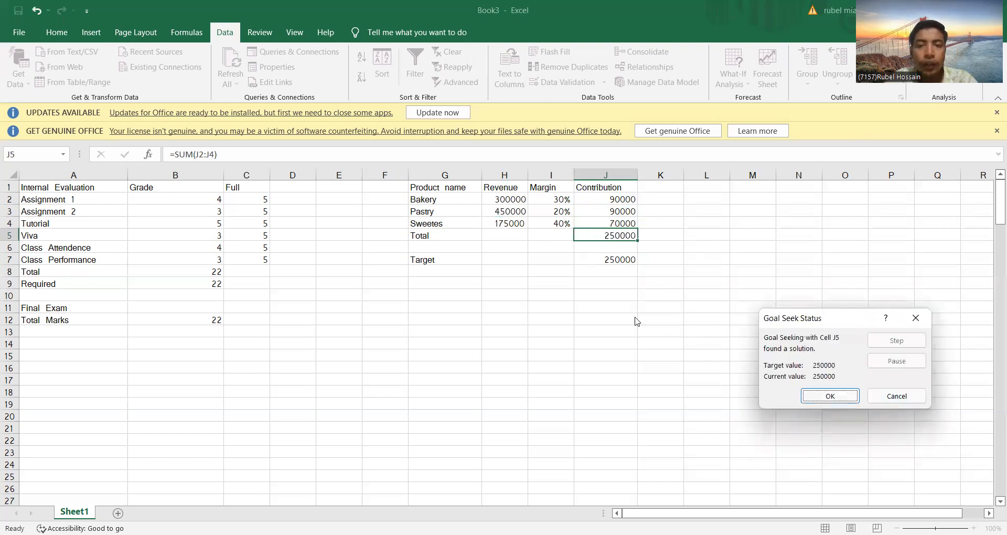
{"action": "left_click", "coordinate": [915, 318]}
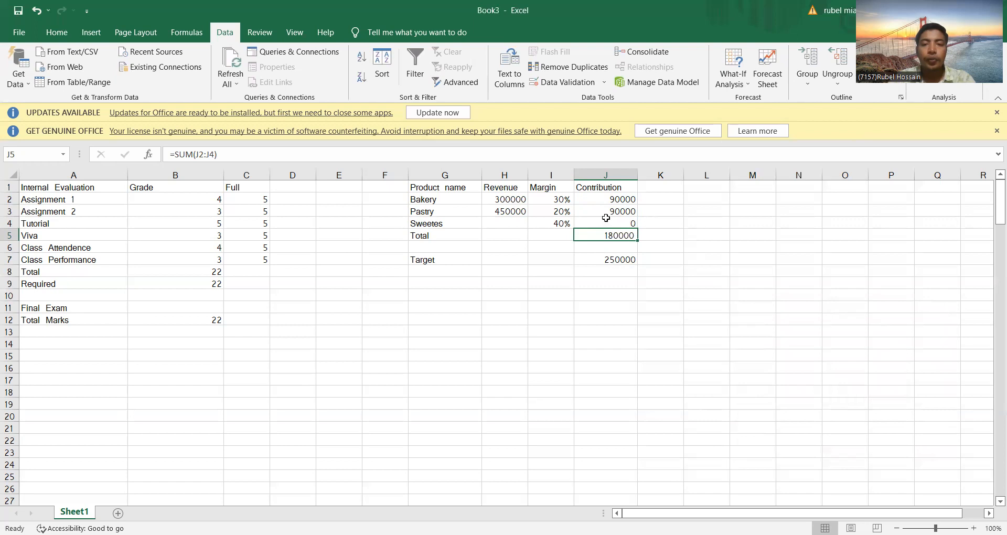
Step: Start a Goal Seek that sets the Total contribution in J5 to a value of 250000
{"action": "left_click", "coordinate": [738, 77]}
{"action": "left_click", "coordinate": [757, 115]}
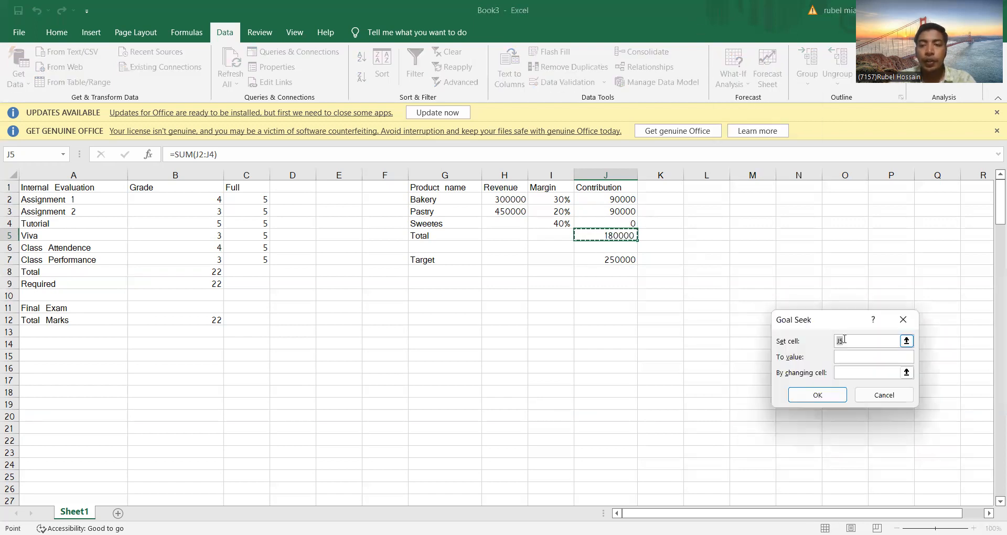
{"action": "left_click", "coordinate": [619, 235]}
{"action": "left_click", "coordinate": [849, 358]}
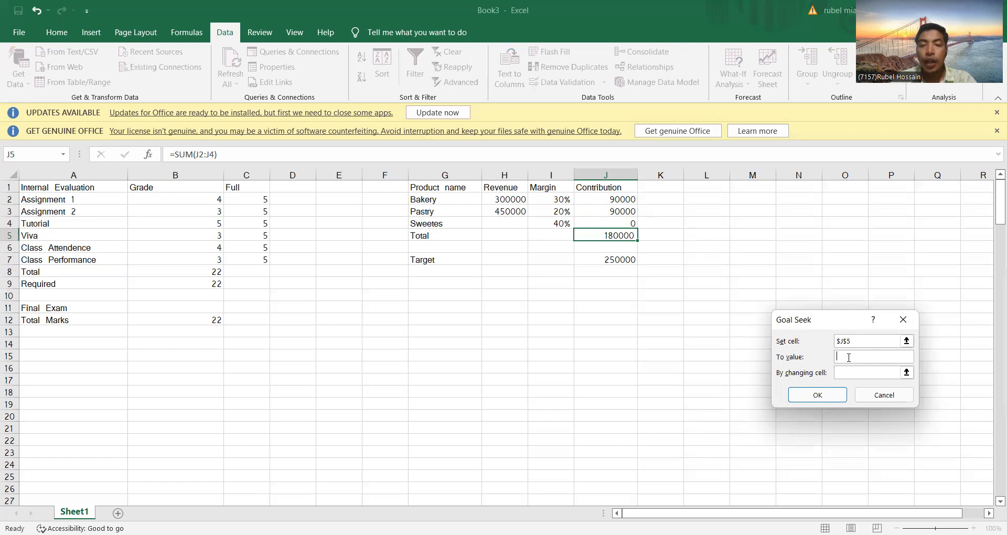
{"action": "type", "text": "250000"}
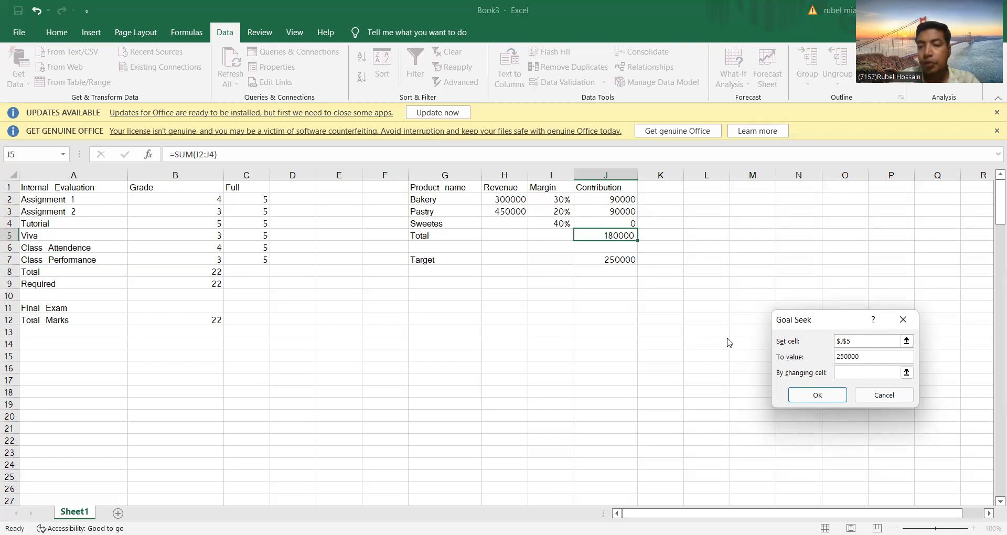
Step: Use the Sweetes revenue in H4 as the changing cell, solve the Goal Seek and keep the solution
{"action": "left_click", "coordinate": [848, 372]}
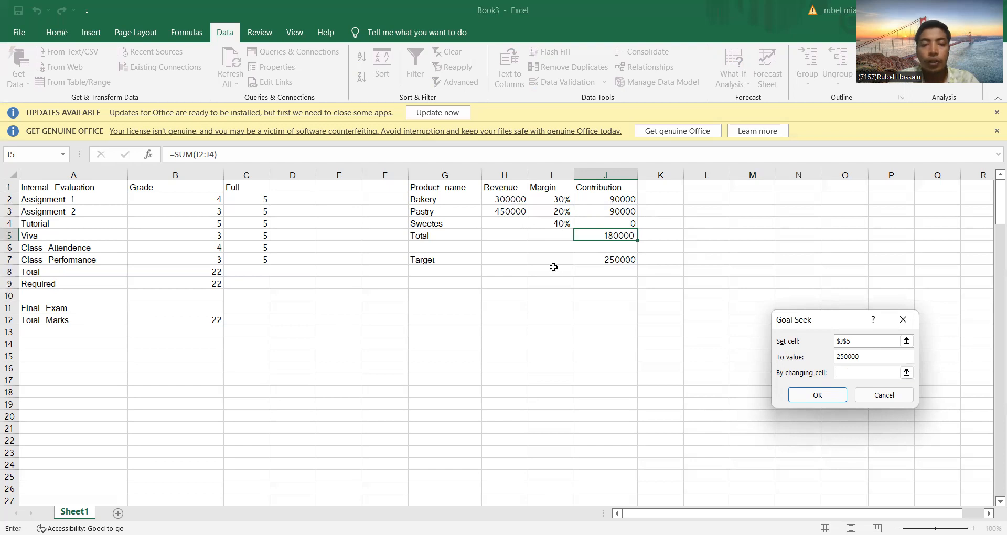
{"action": "left_click", "coordinate": [503, 223]}
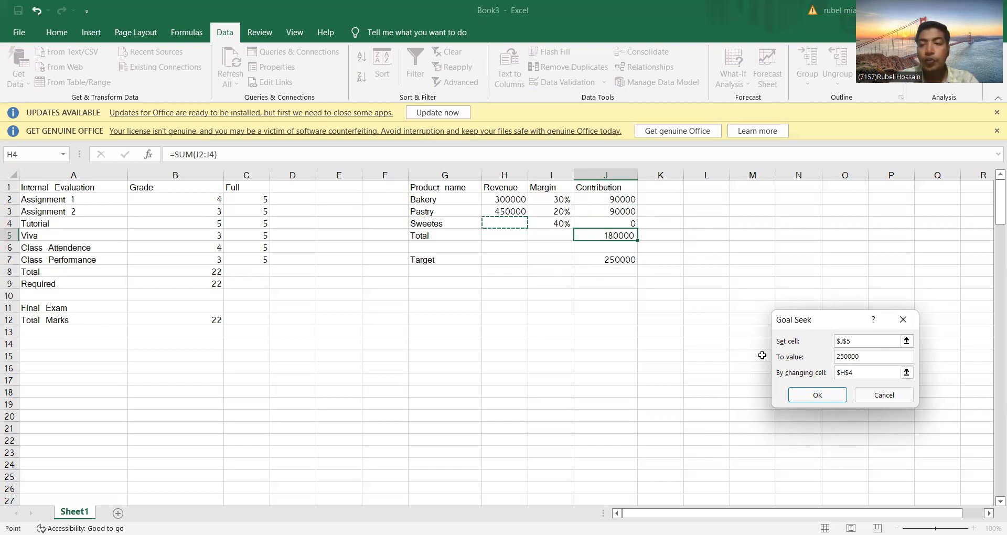
{"action": "left_click", "coordinate": [811, 391]}
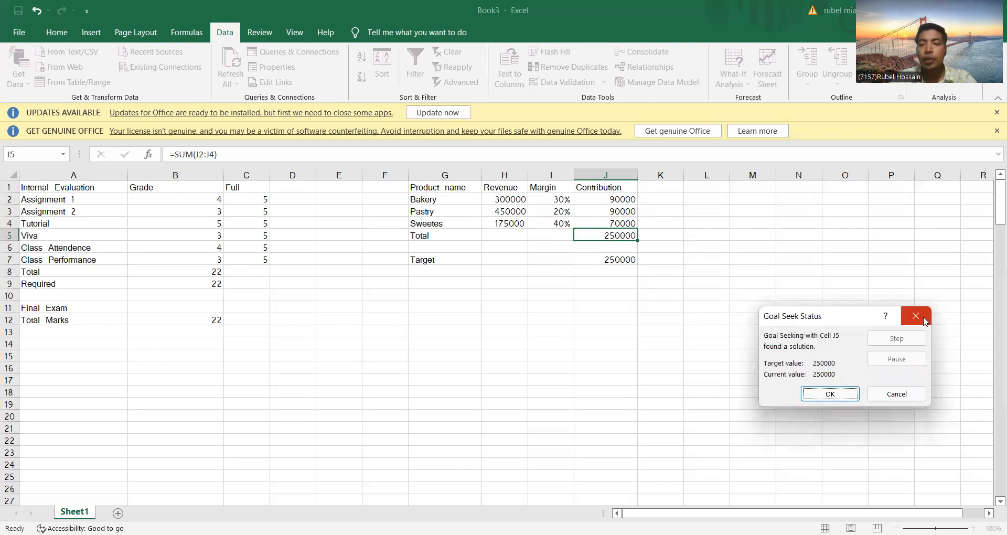
{"action": "left_click", "coordinate": [845, 392]}
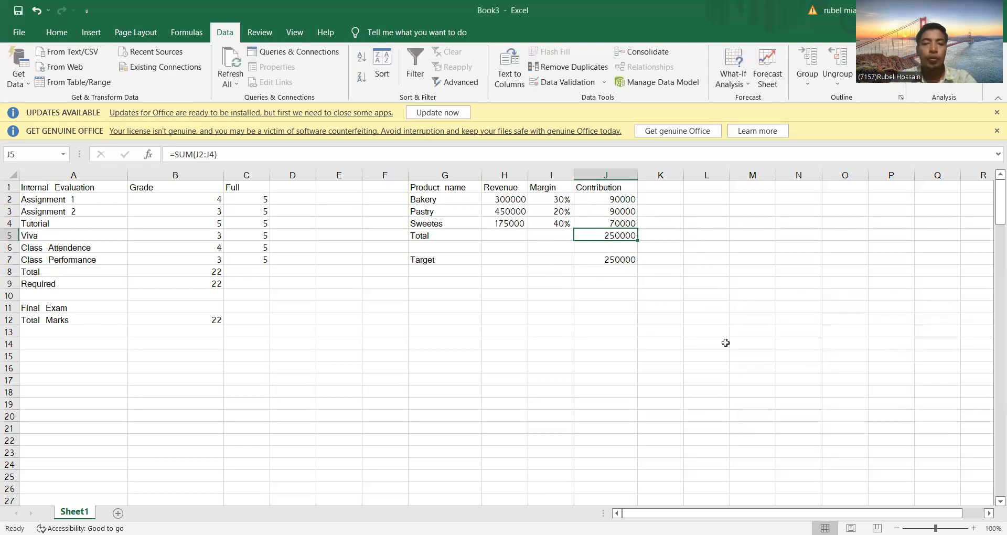